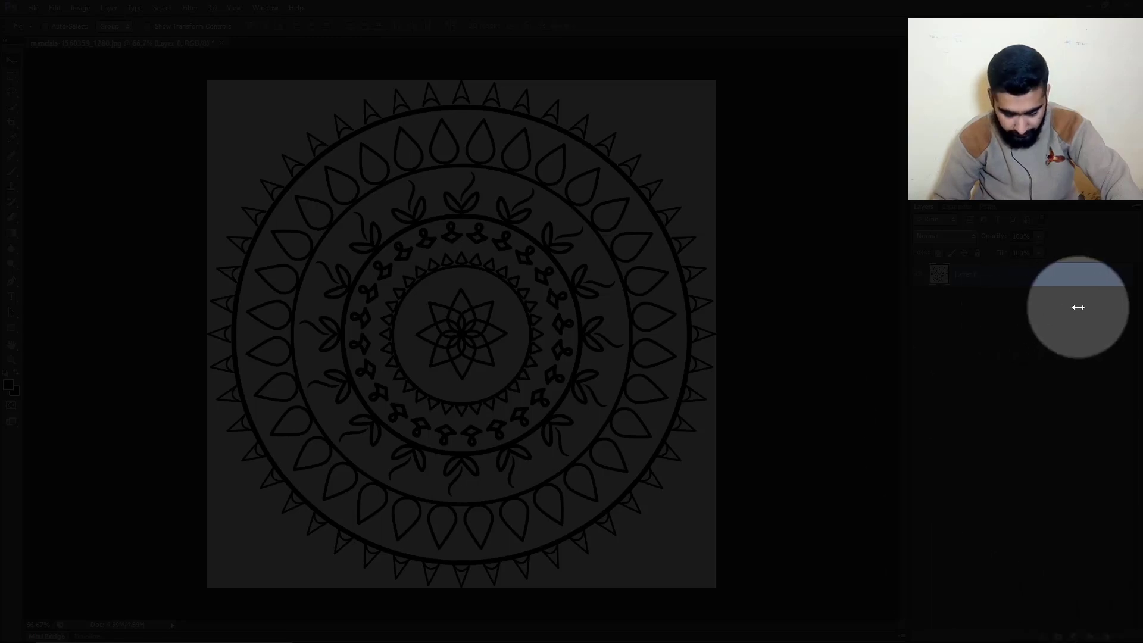
key(Tab)
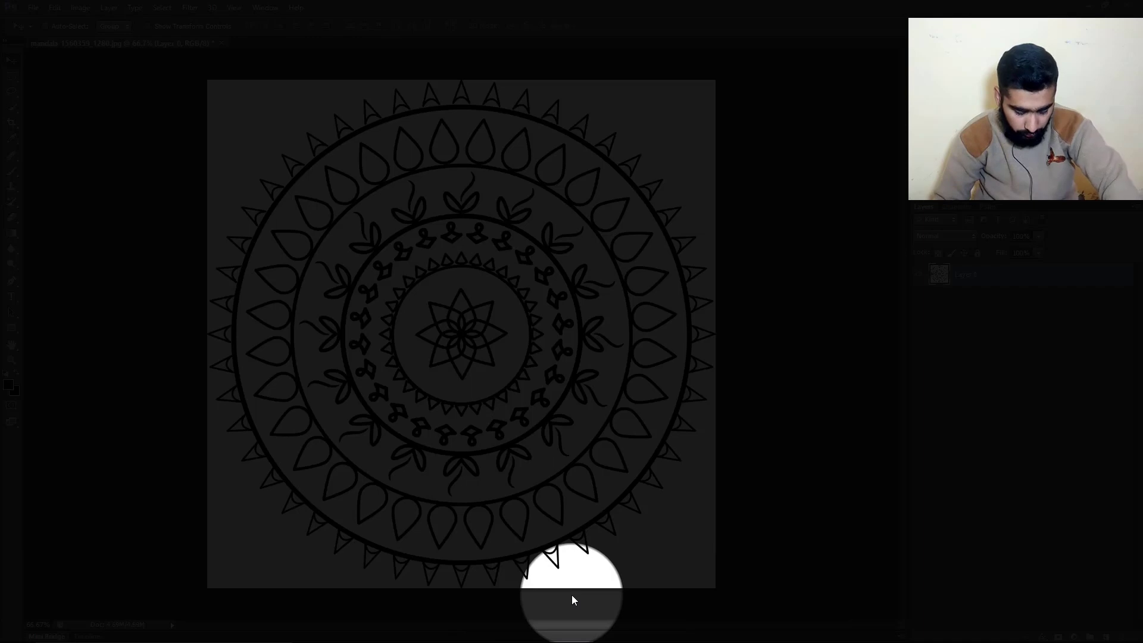
key(space)
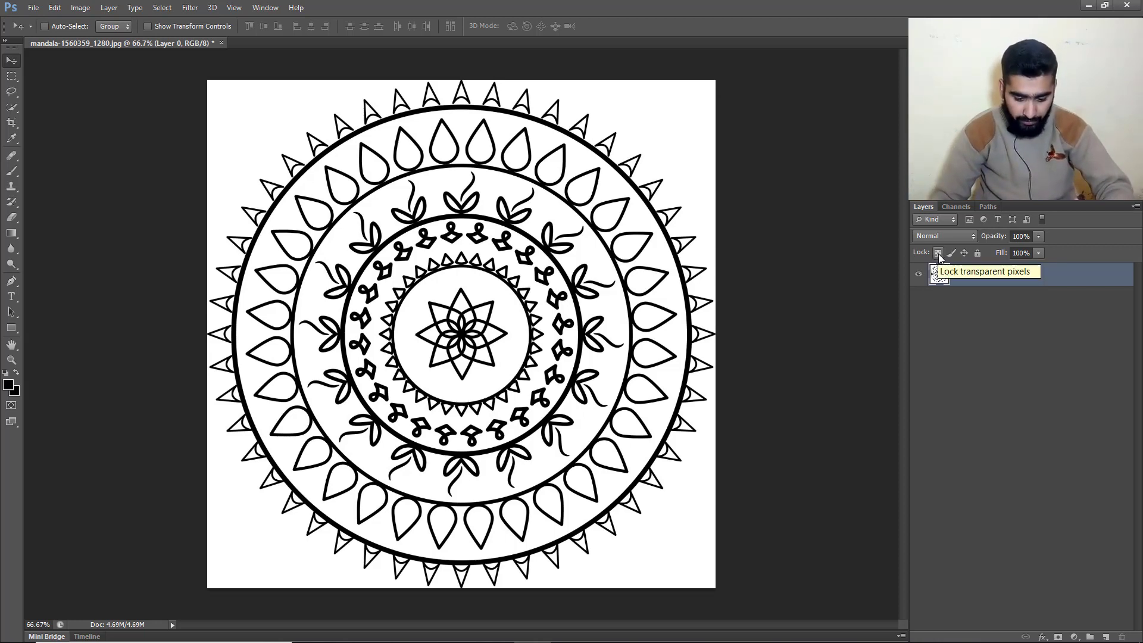
click(949, 237)
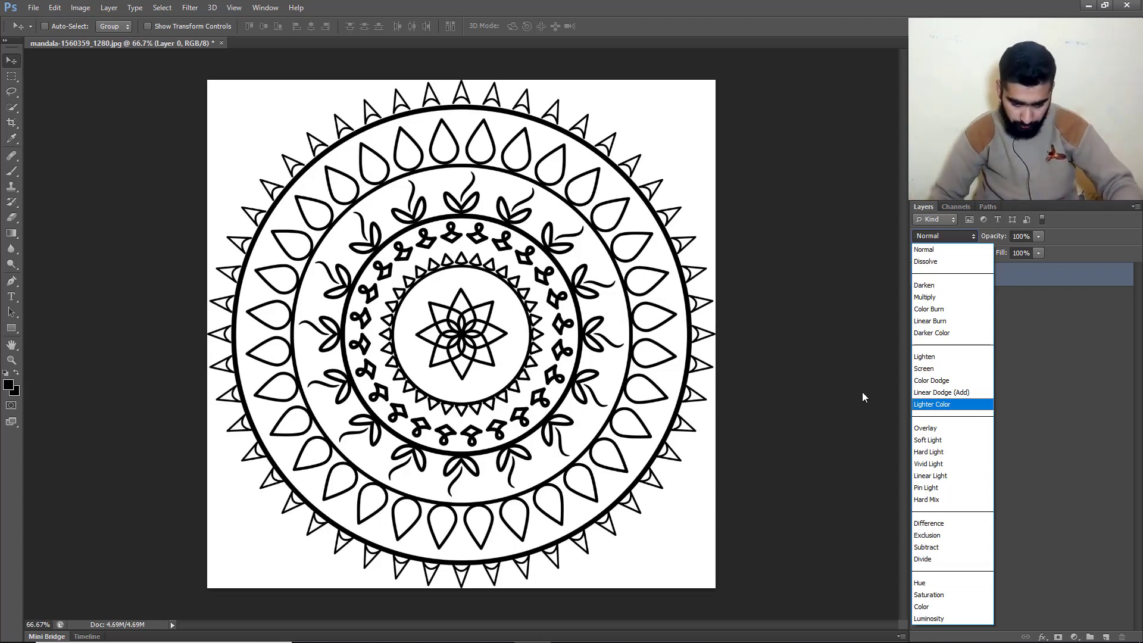
click(834, 263)
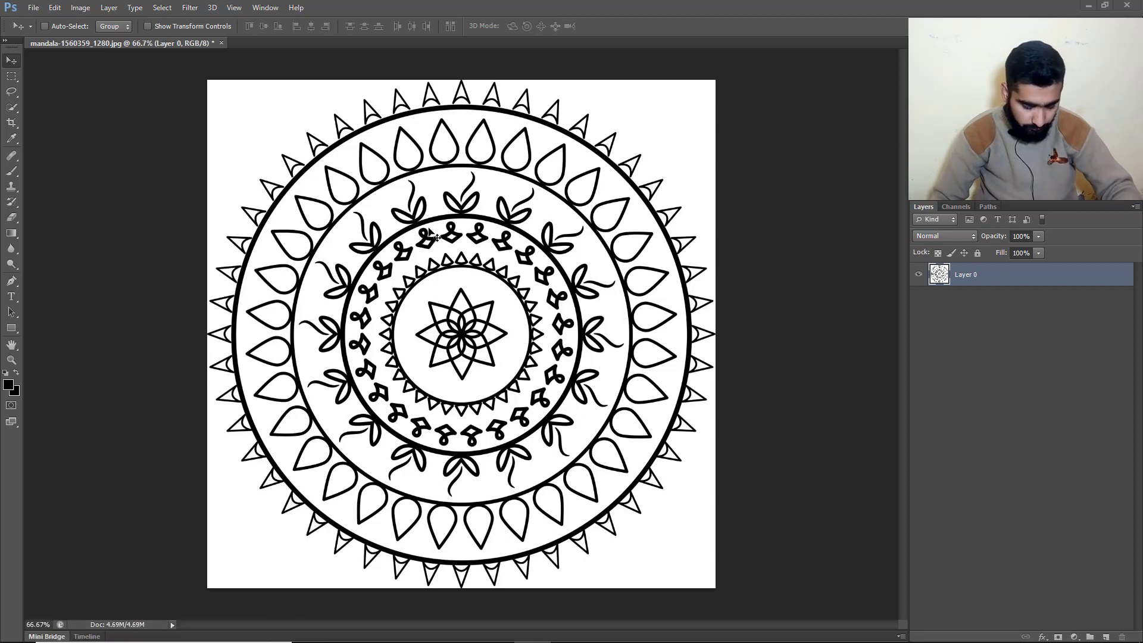
Place the goat-50290_1280 image from the Downloads folder over the mandala and rasterize its layer.
key(super+e)
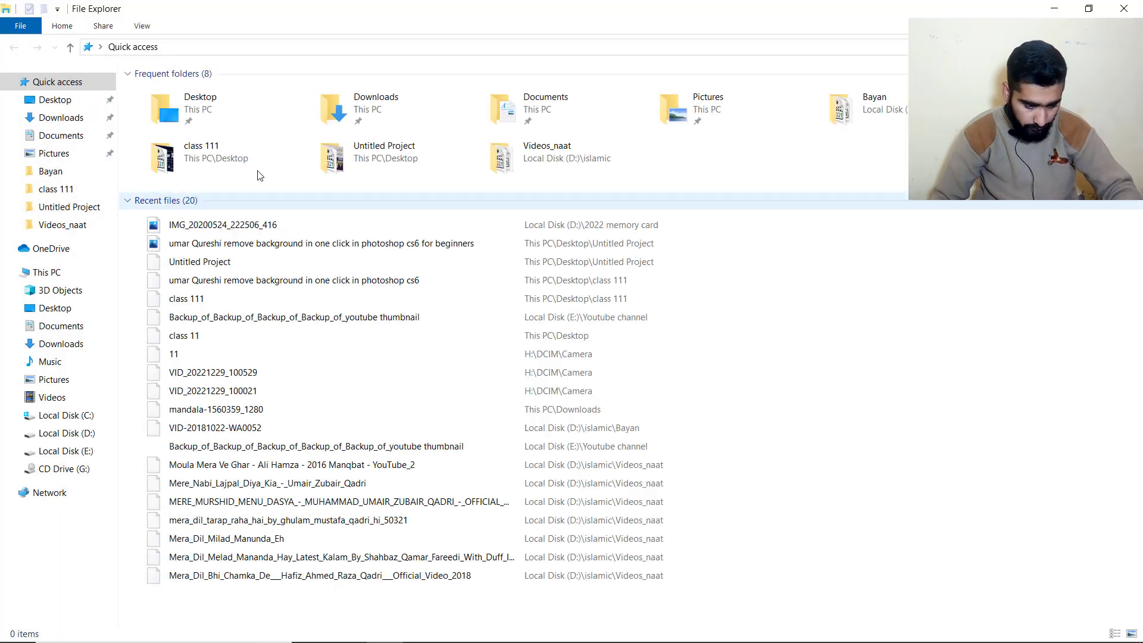
click(64, 122)
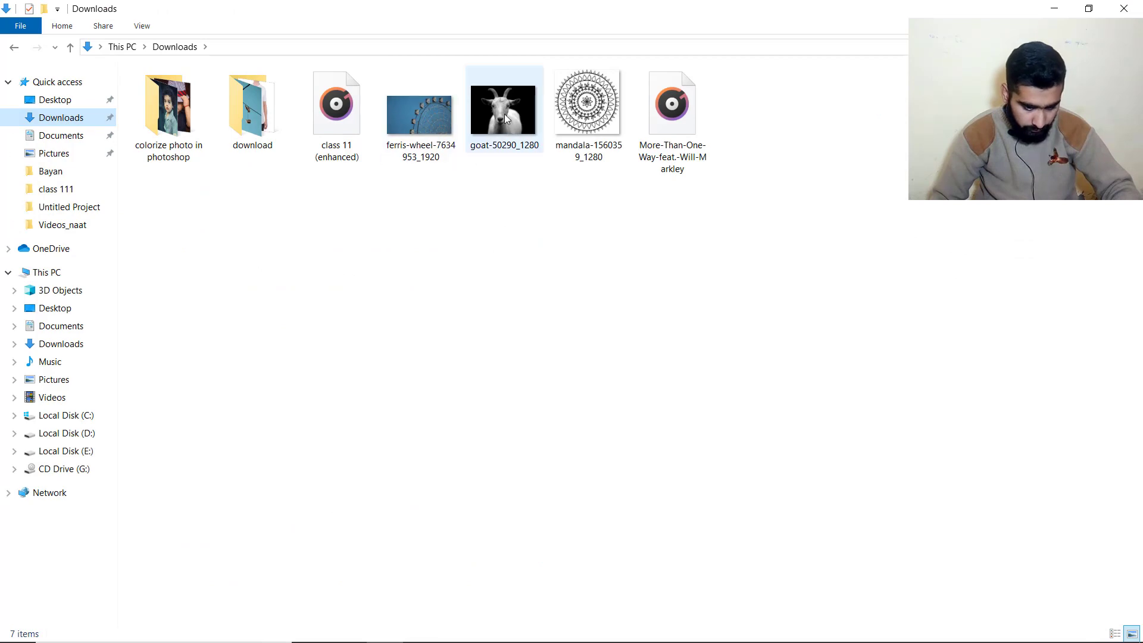
drag(505, 113, 386, 181)
drag(400, 279, 400, 278)
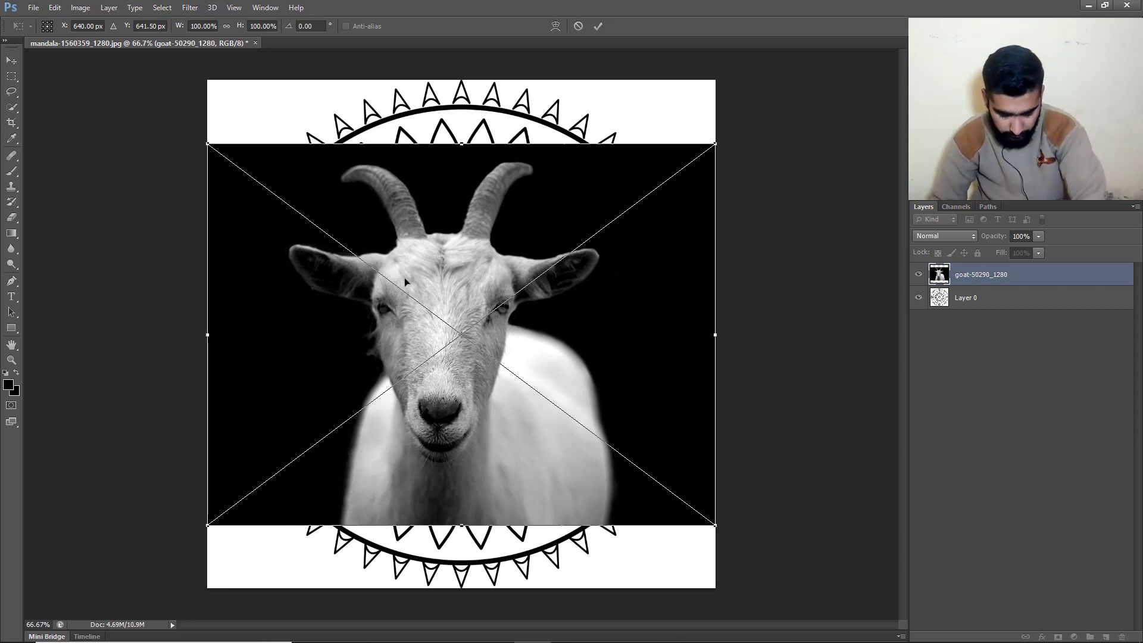
key(Return)
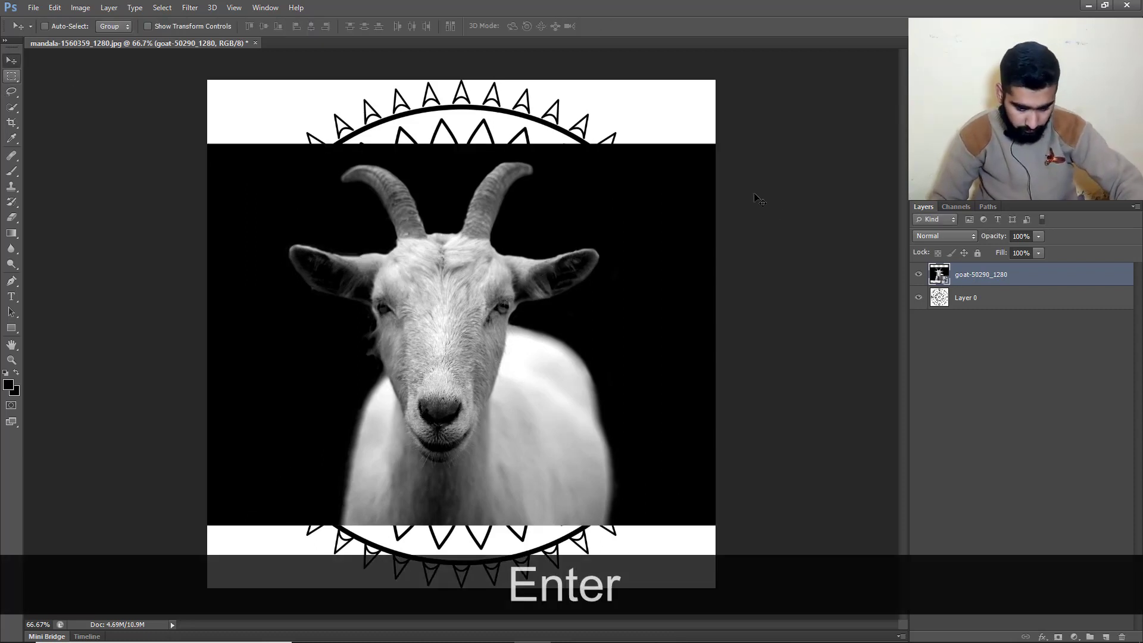
right_click(956, 274)
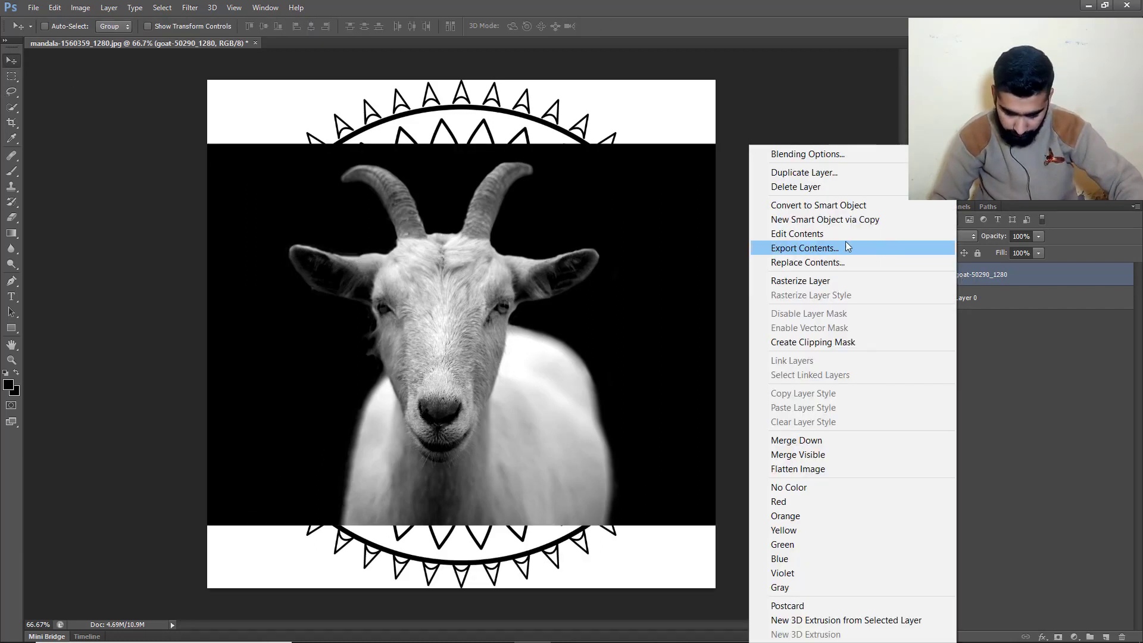
click(825, 282)
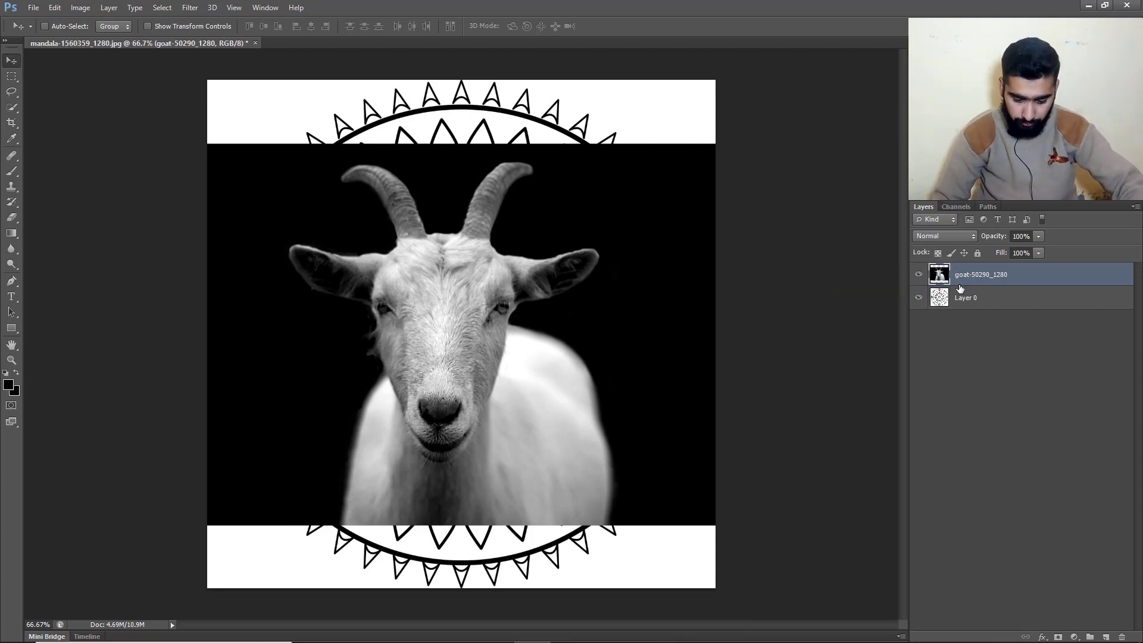
Try the Multiply blend mode and then Lighten on the goat layer.
click(945, 240)
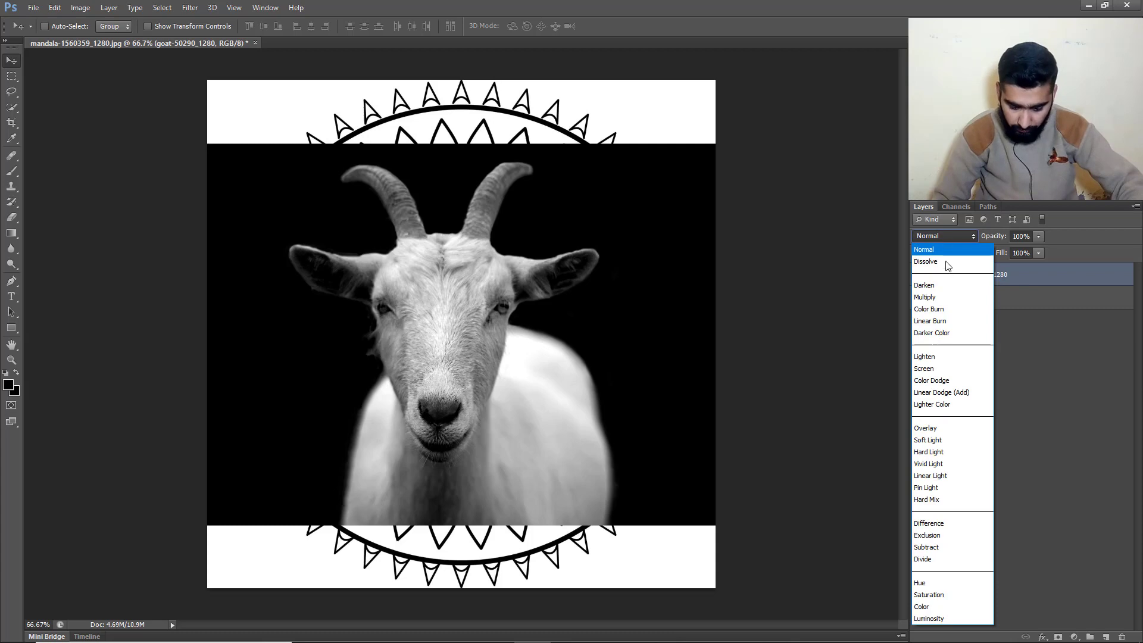
click(946, 301)
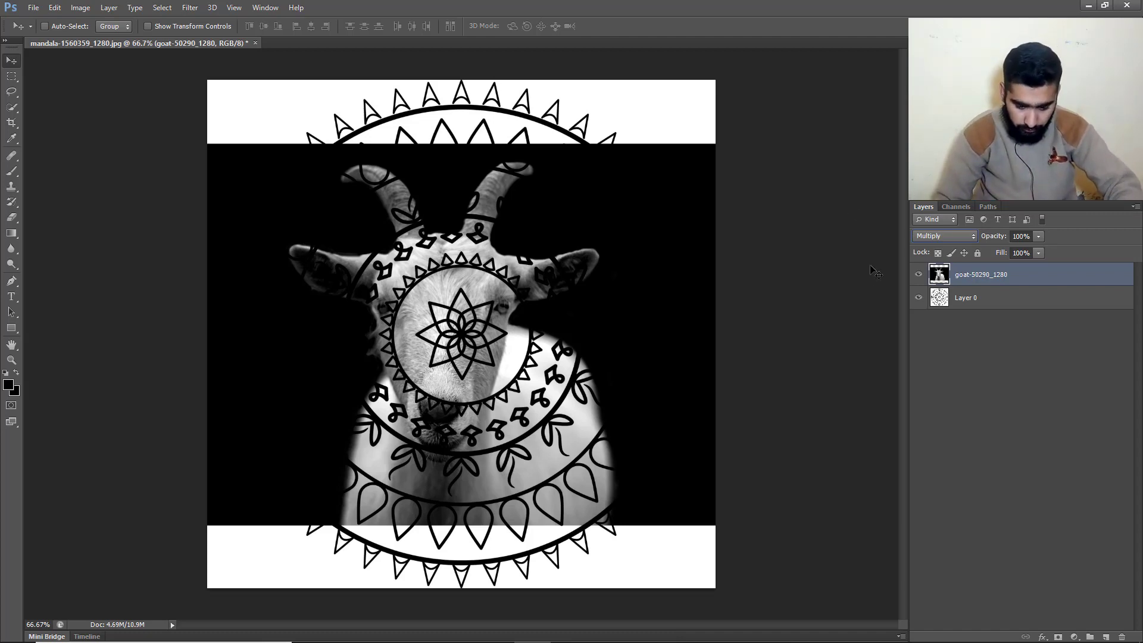
click(927, 239)
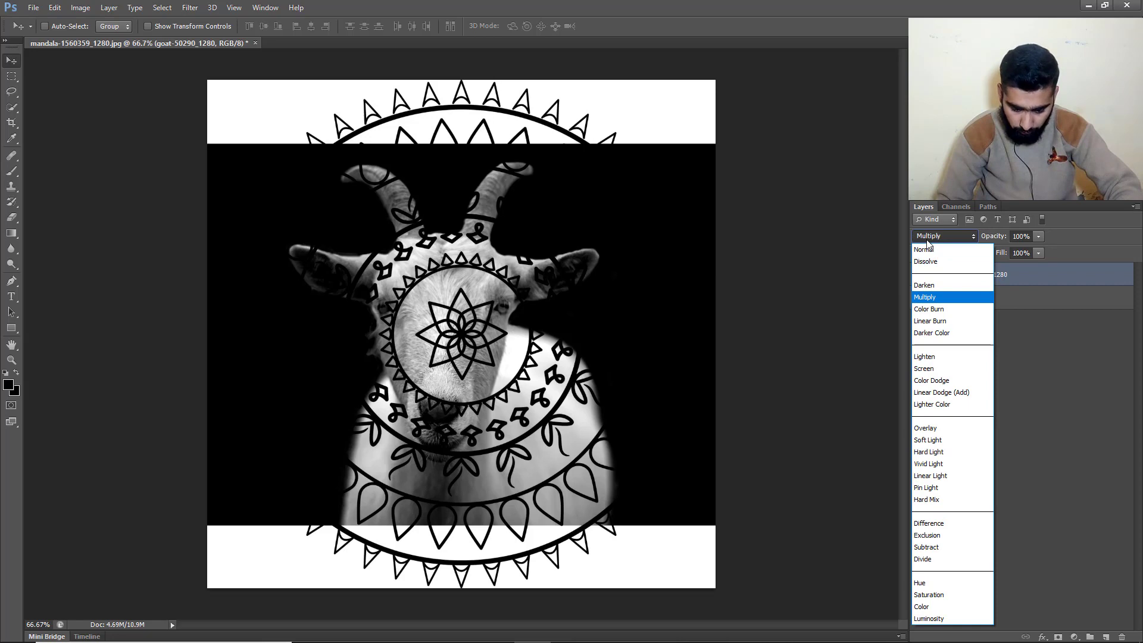
click(927, 358)
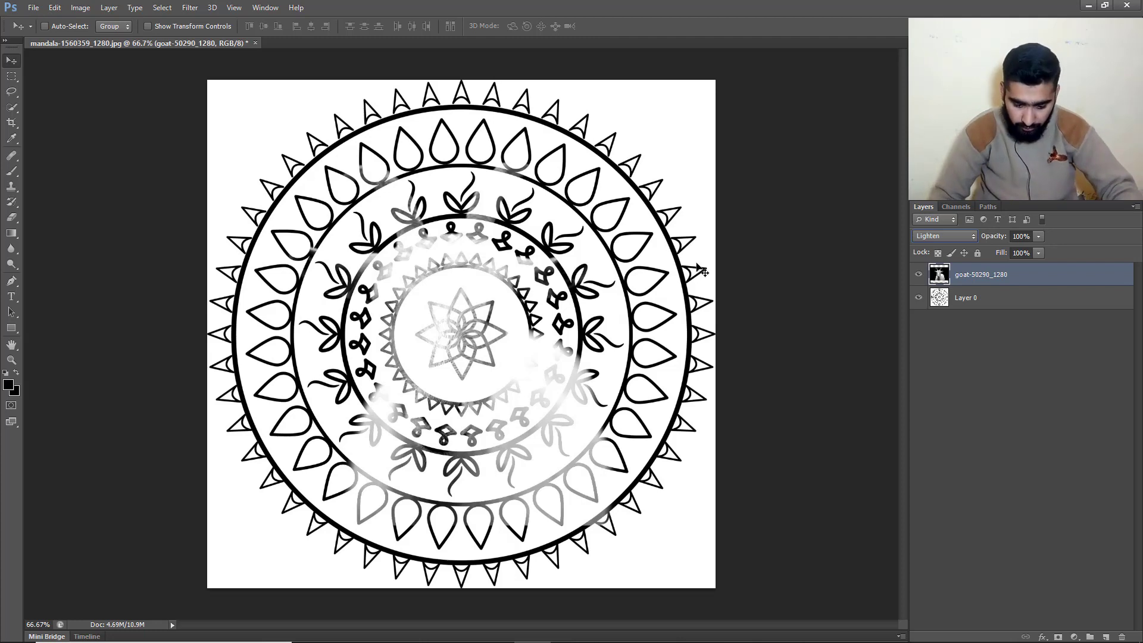
Compare the Lighten effect with the goat layer hidden and shown, and return its blend mode to Normal.
click(918, 274)
click(918, 275)
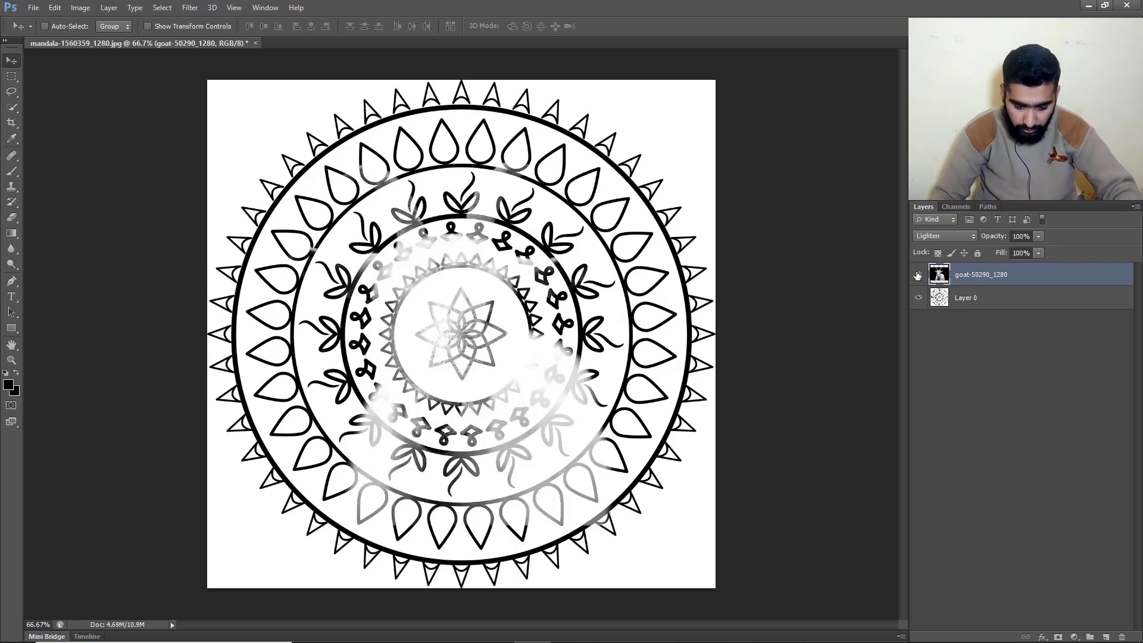
click(918, 274)
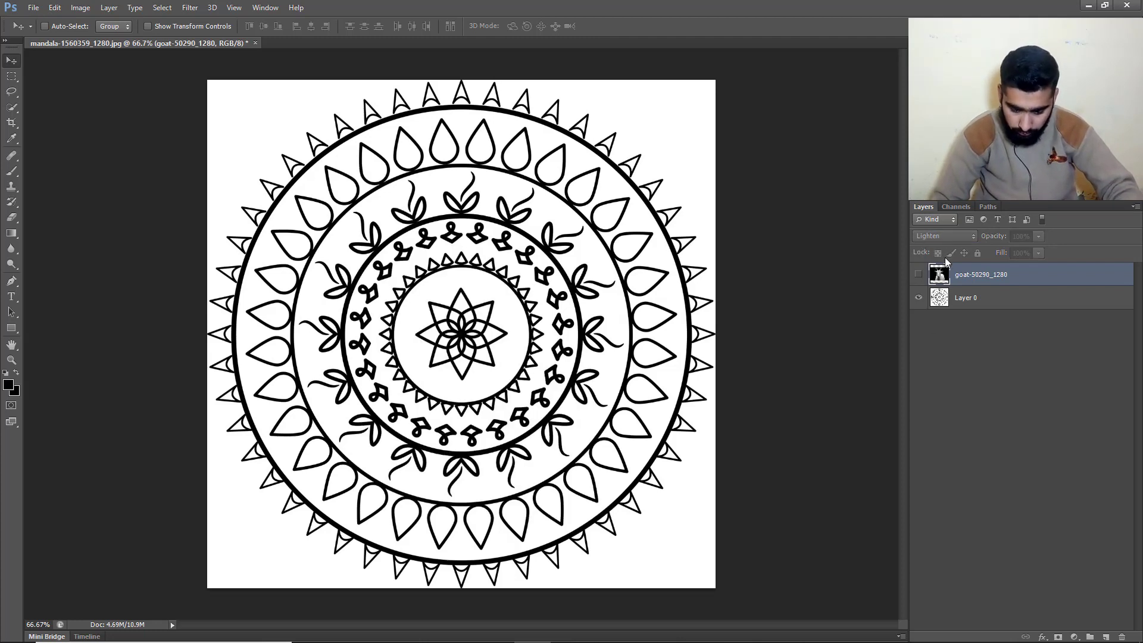
click(918, 274)
click(951, 232)
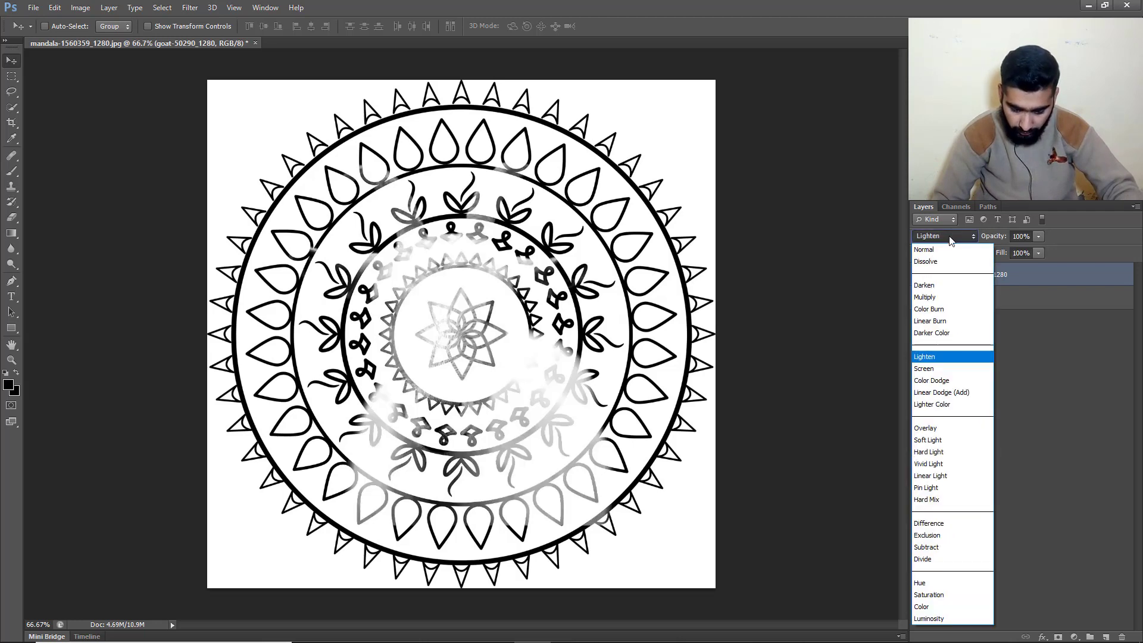
click(939, 250)
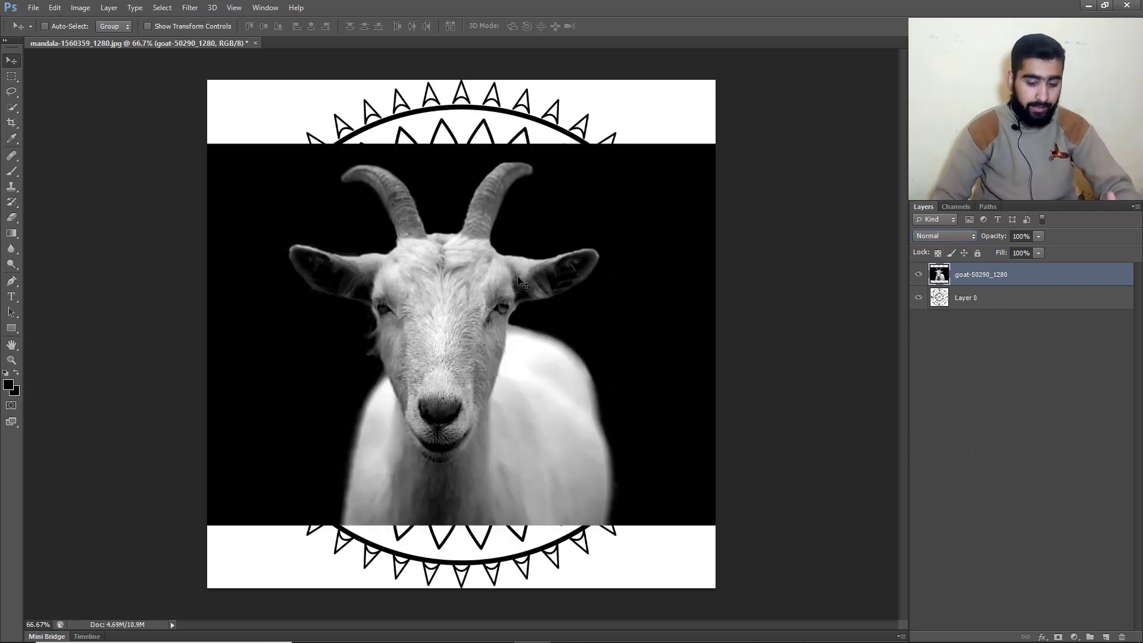
Apply Lighten to the goat layer again and compare the image with that layer hidden and shown.
click(935, 238)
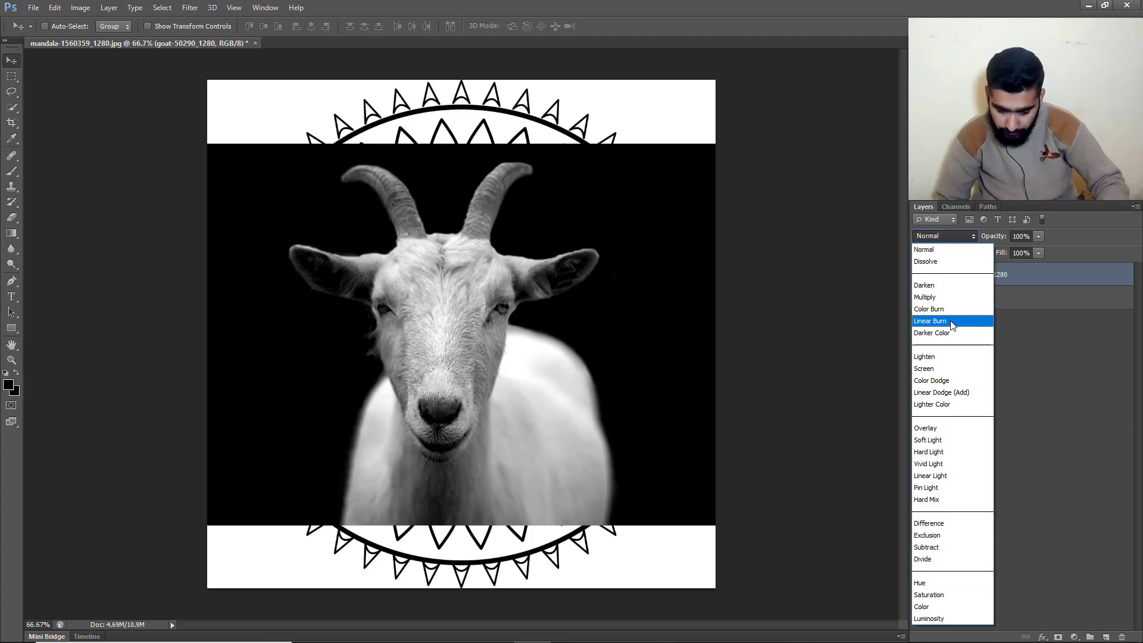
click(924, 357)
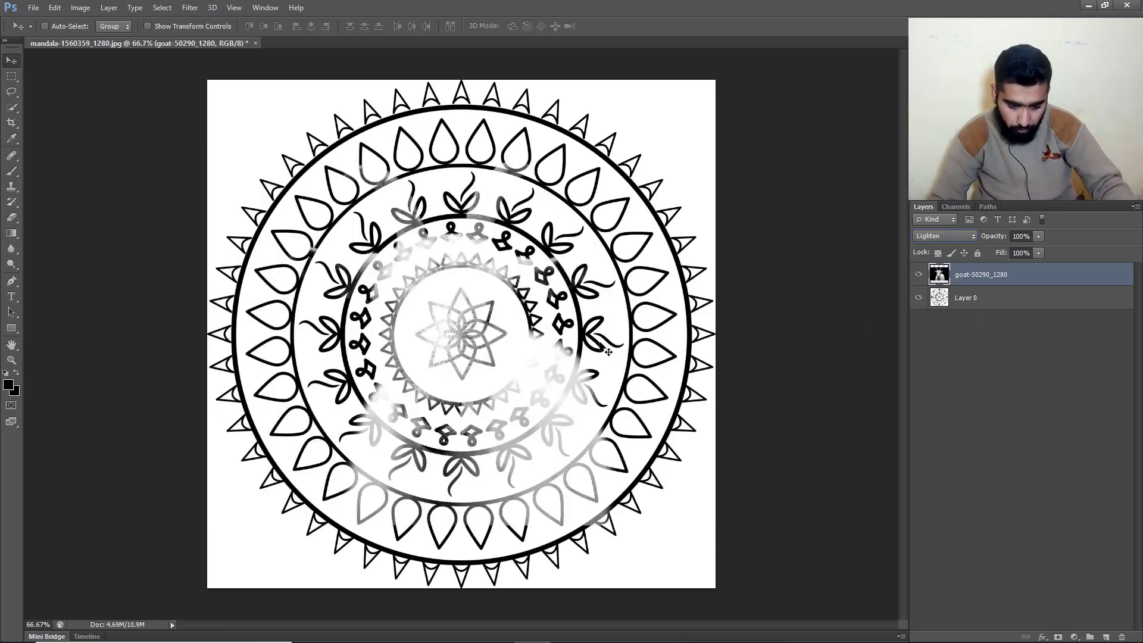
click(918, 275)
click(919, 274)
Restore the goat layer's Normal blend mode.
click(944, 237)
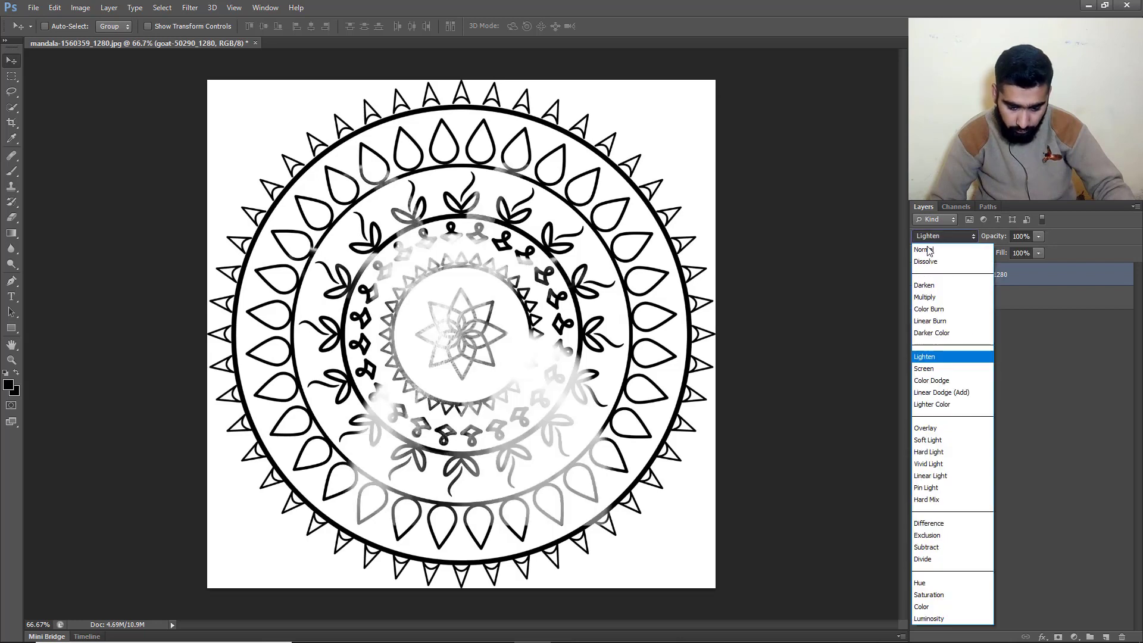
click(926, 253)
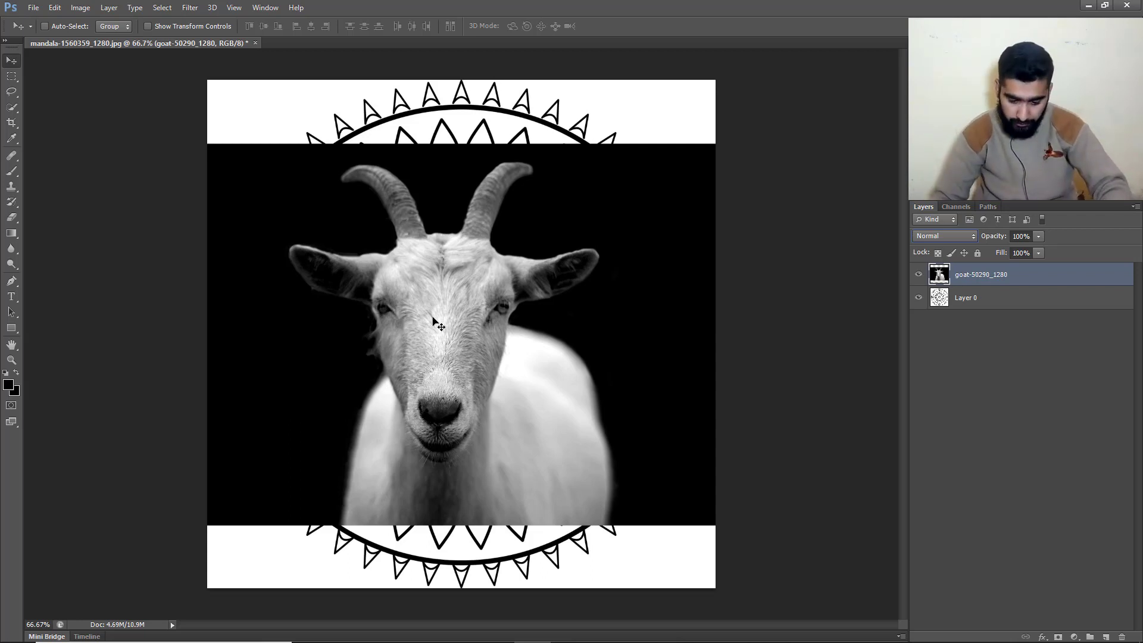
click(956, 235)
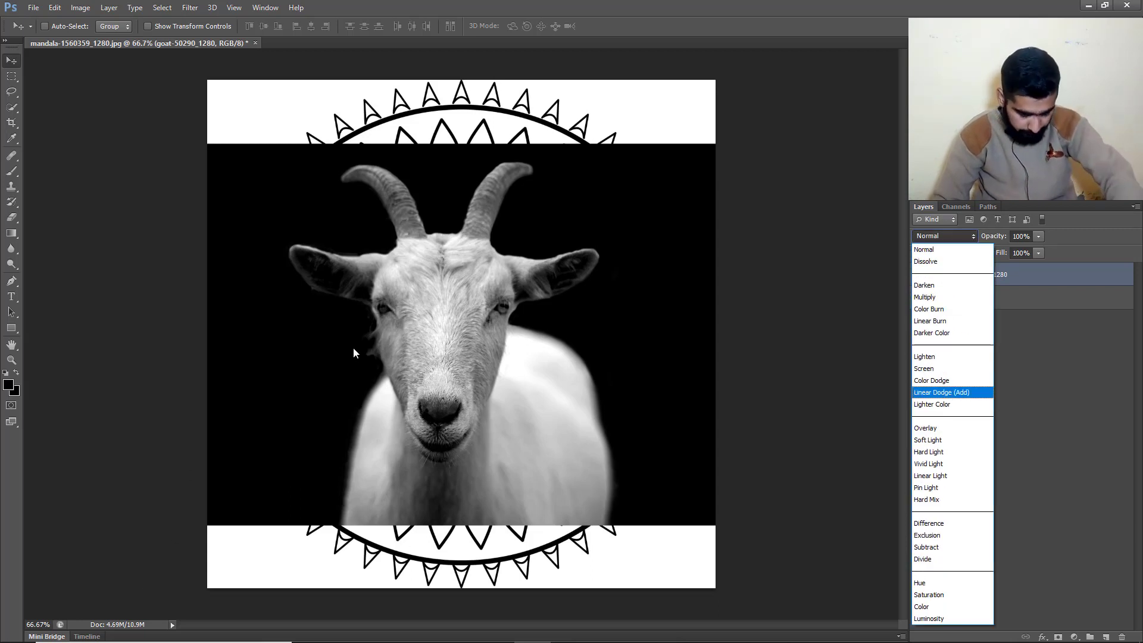
key(Escape)
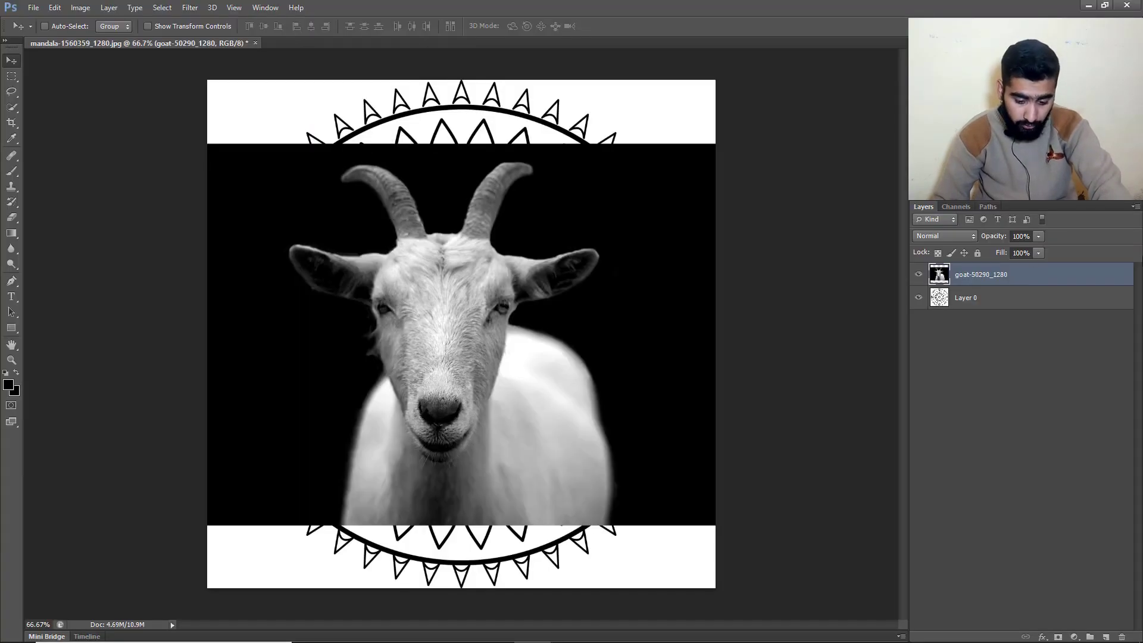
Try the Screen blend mode and then Darken on the goat layer over the mandala.
click(961, 233)
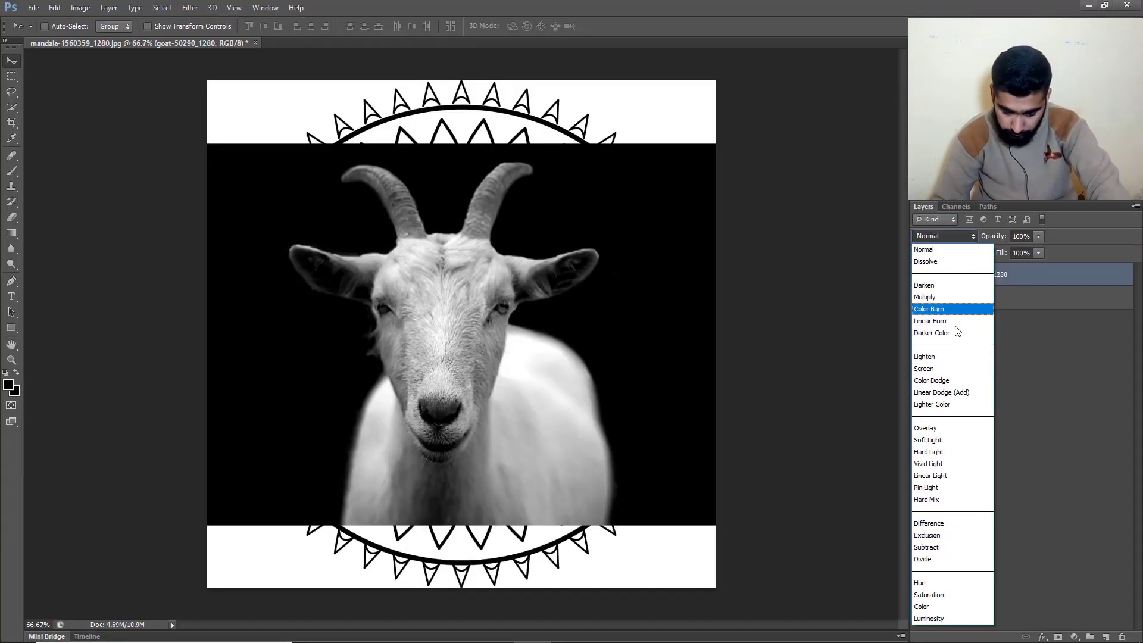
click(923, 368)
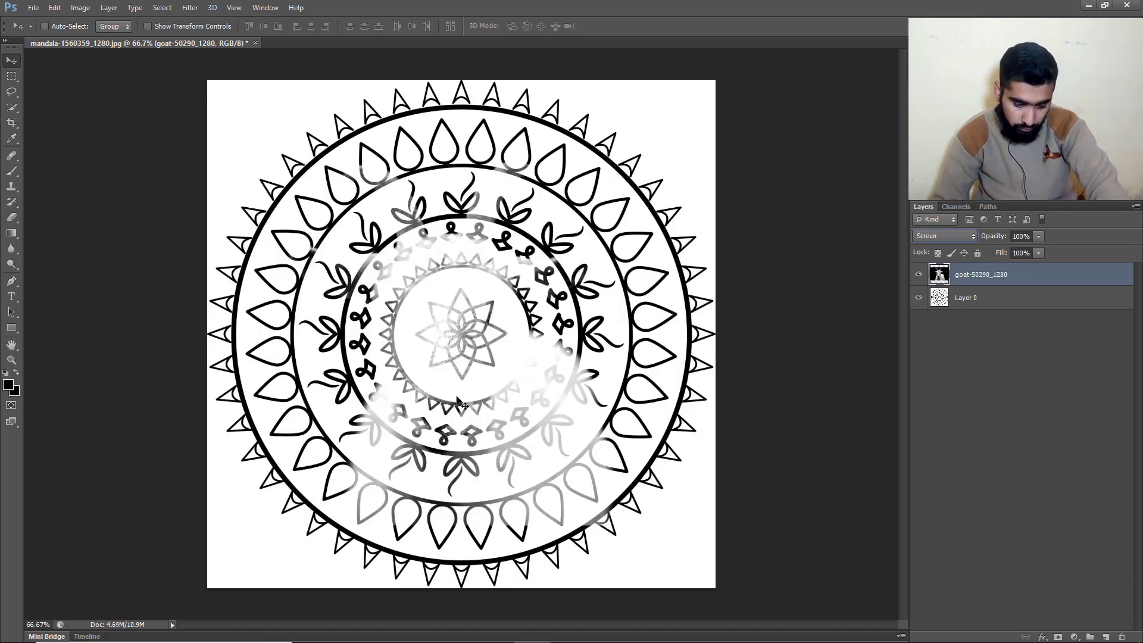
click(917, 241)
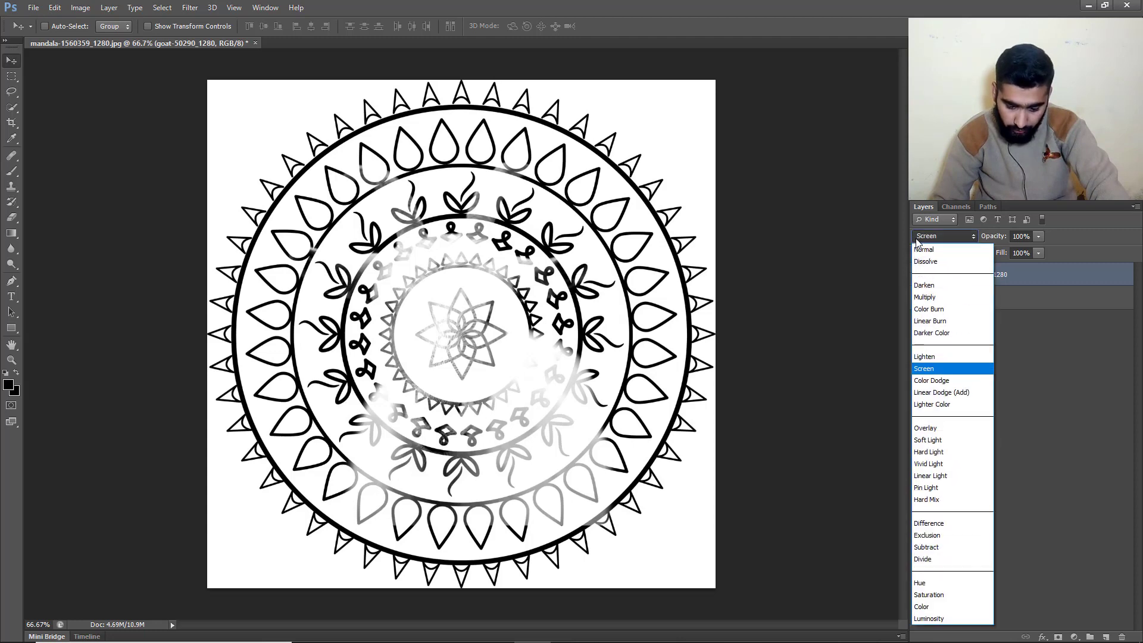
click(923, 279)
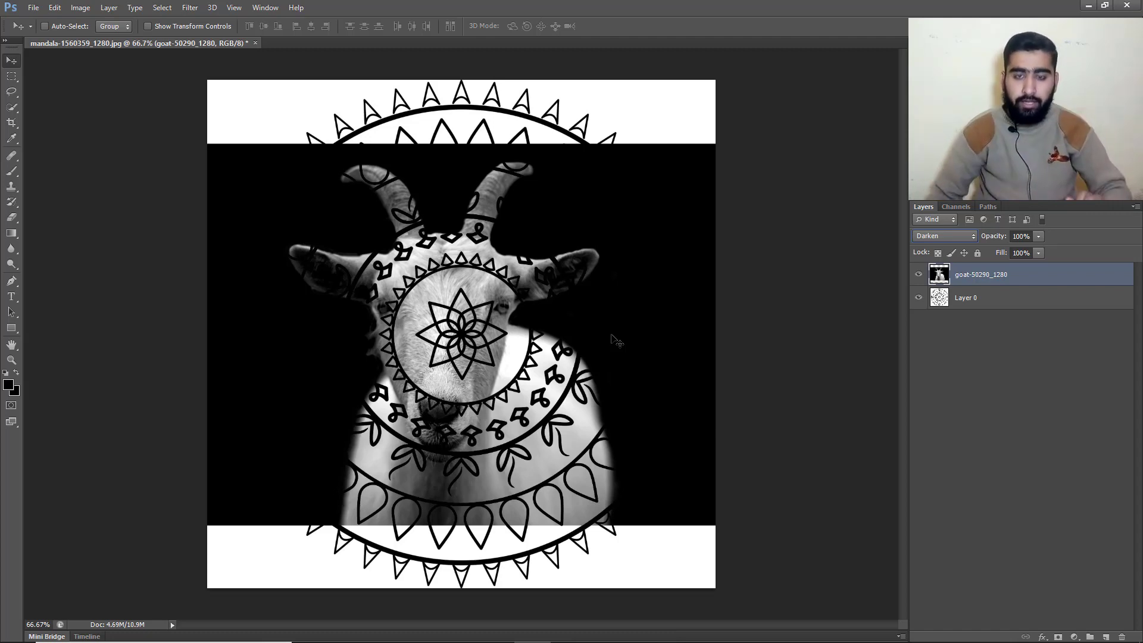
Reset the goat layer's blend mode to Normal.
click(943, 237)
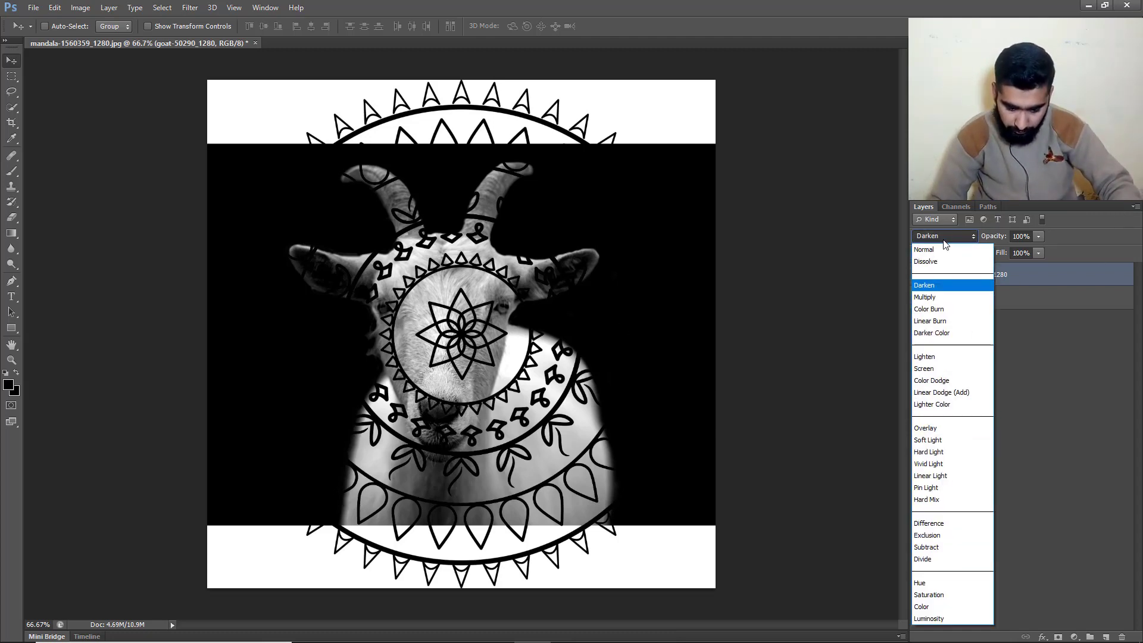
click(933, 256)
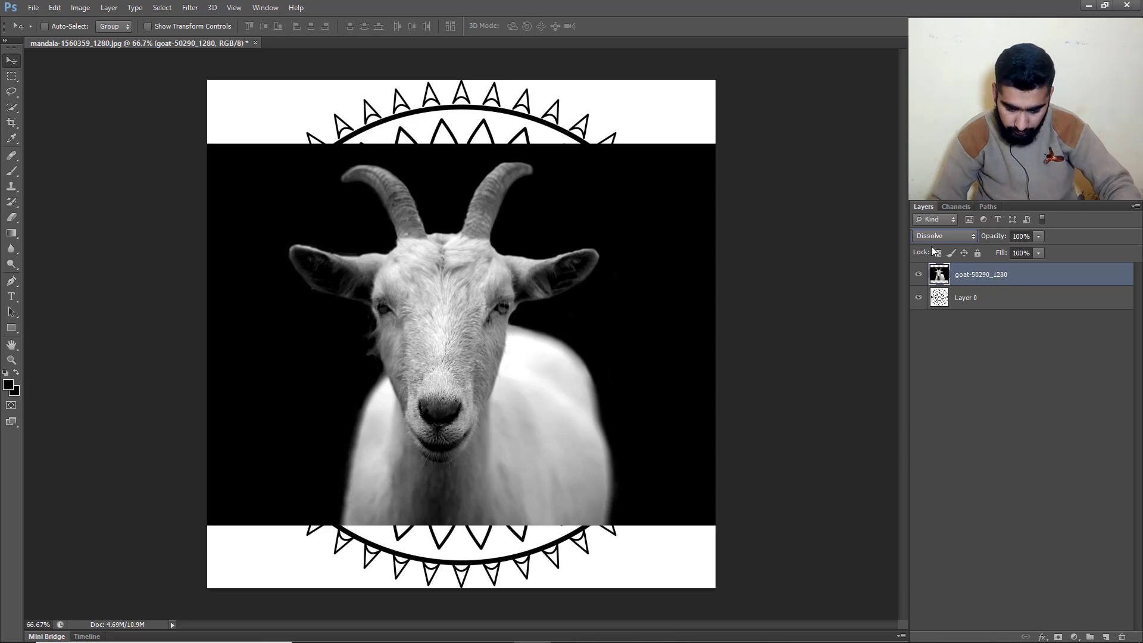
click(931, 233)
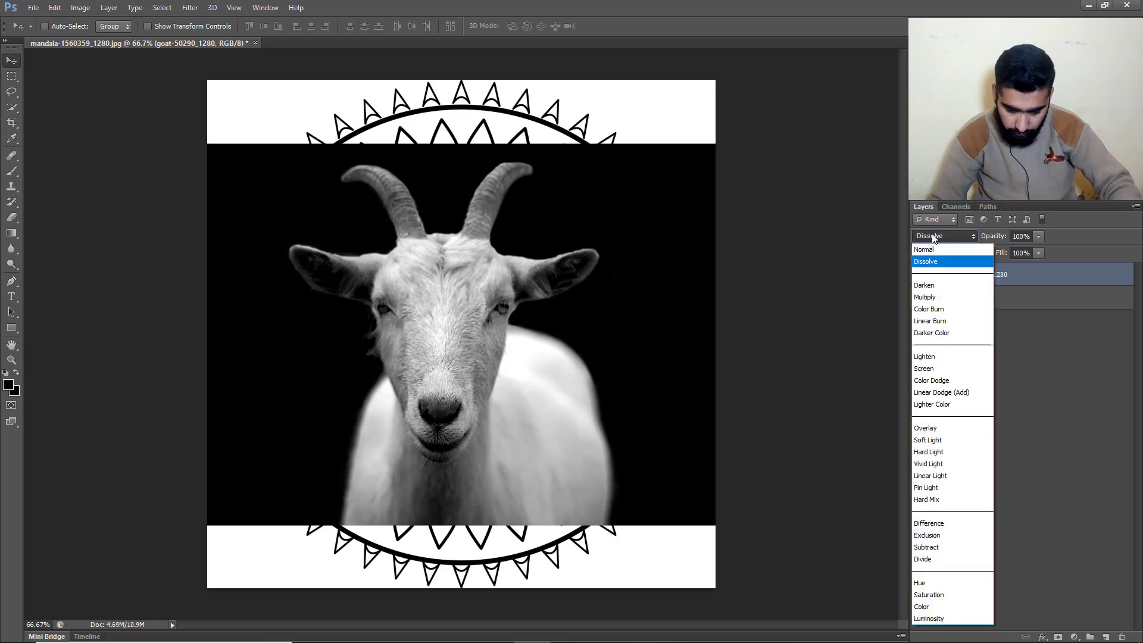
click(931, 246)
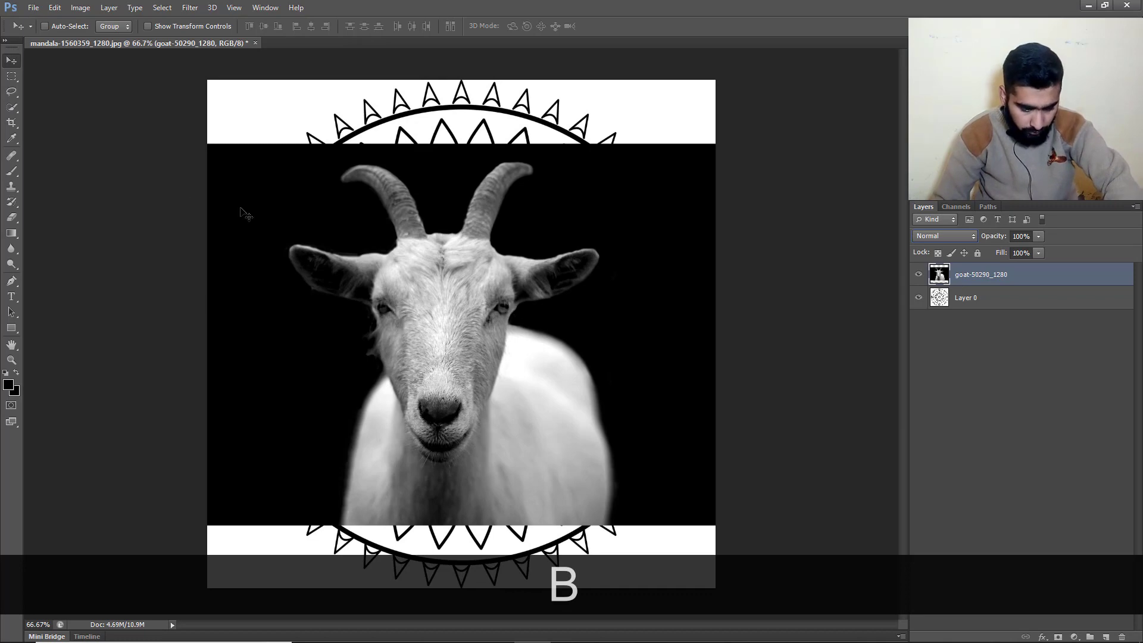
Activate the Brush tool with white as the foreground colour and black as the background colour.
key(b)
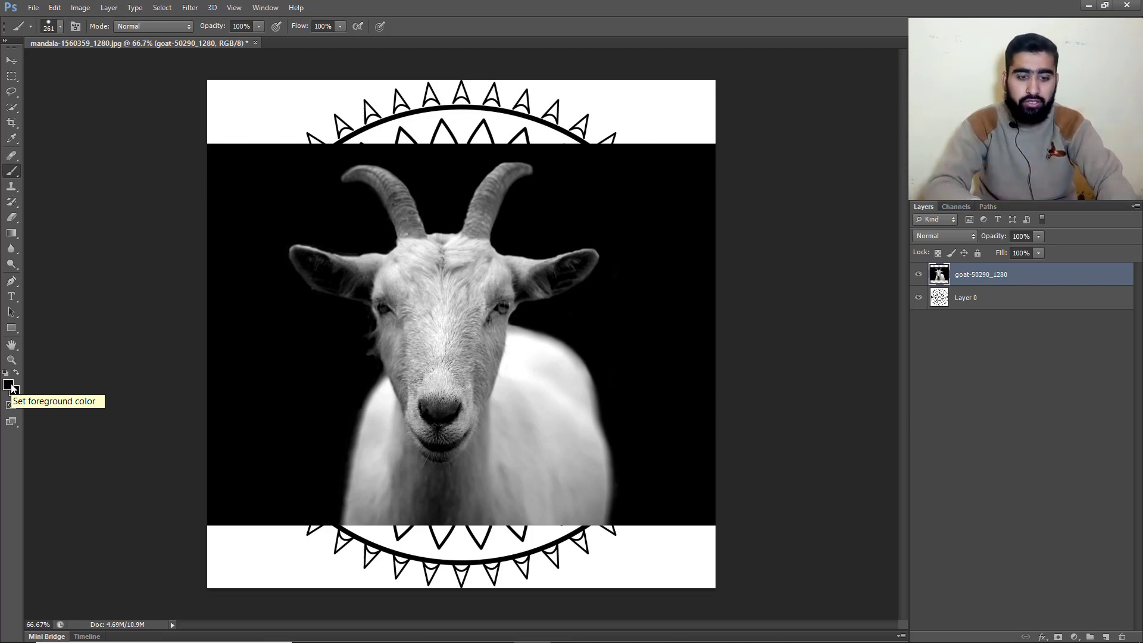
key(d)
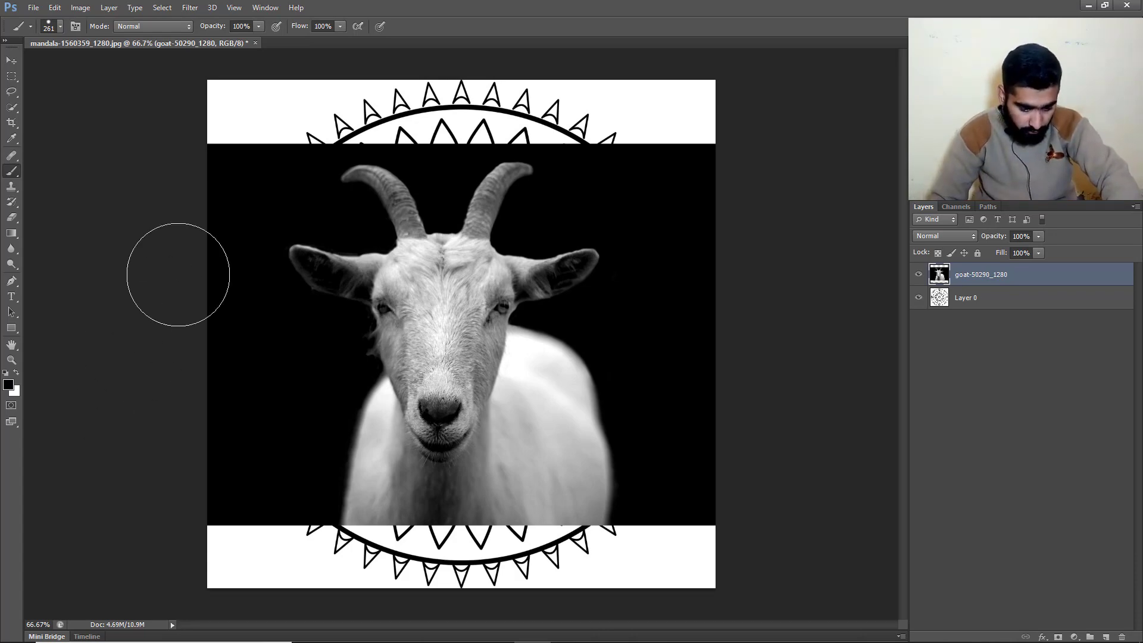
key(x)
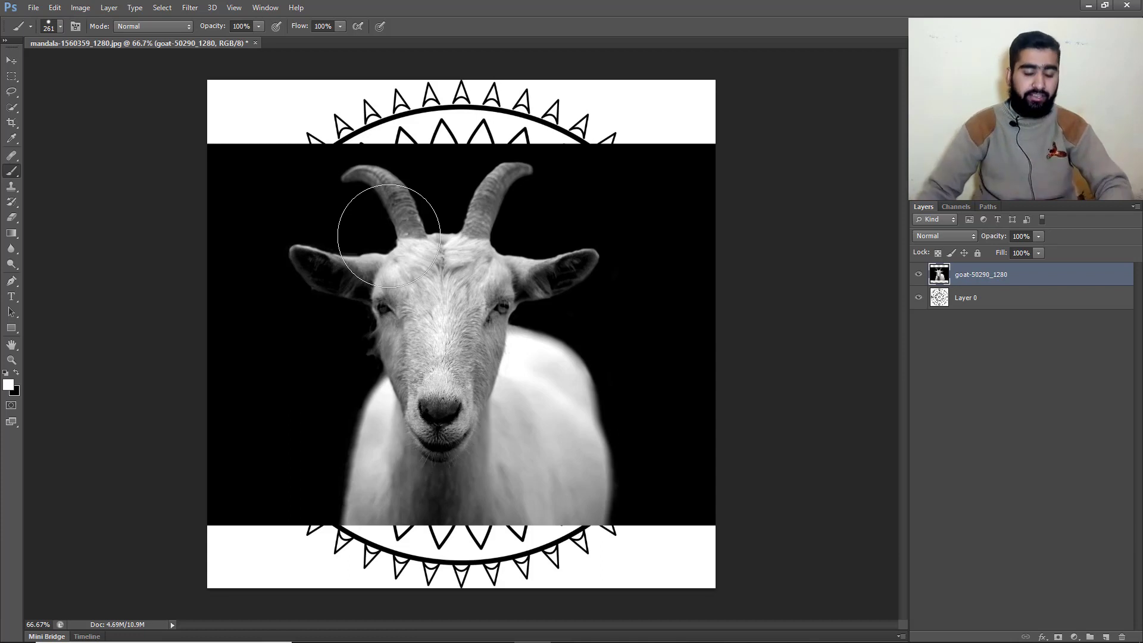
mouse_move(410, 196)
mouse_down()
mouse_move(439, 268)
mouse_move(458, 386)
mouse_up()
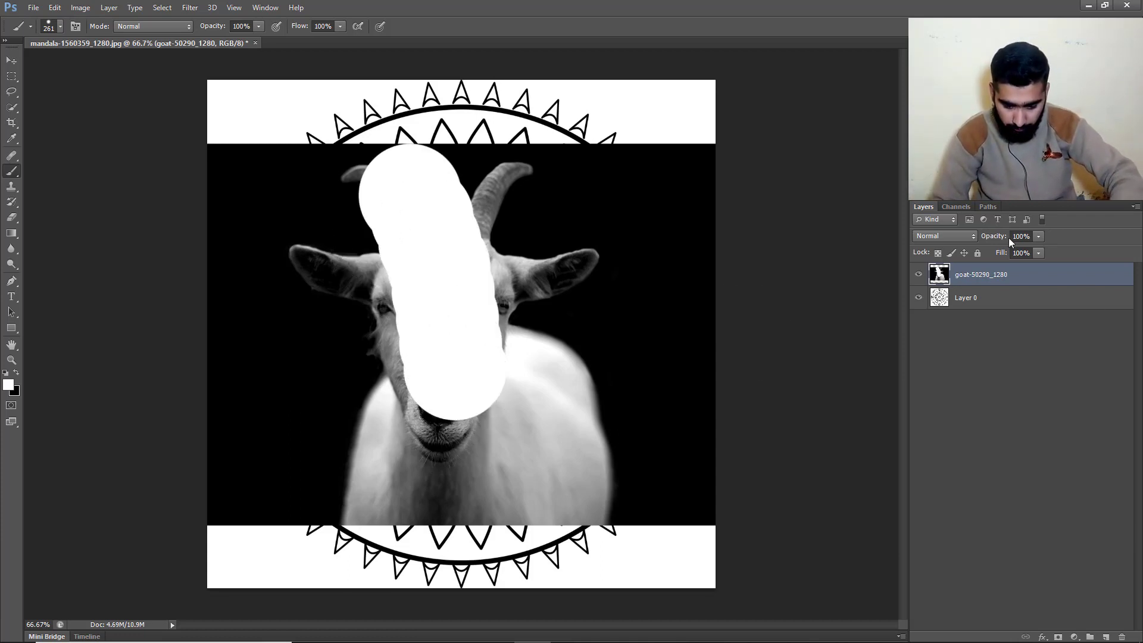
drag(992, 240, 983, 238)
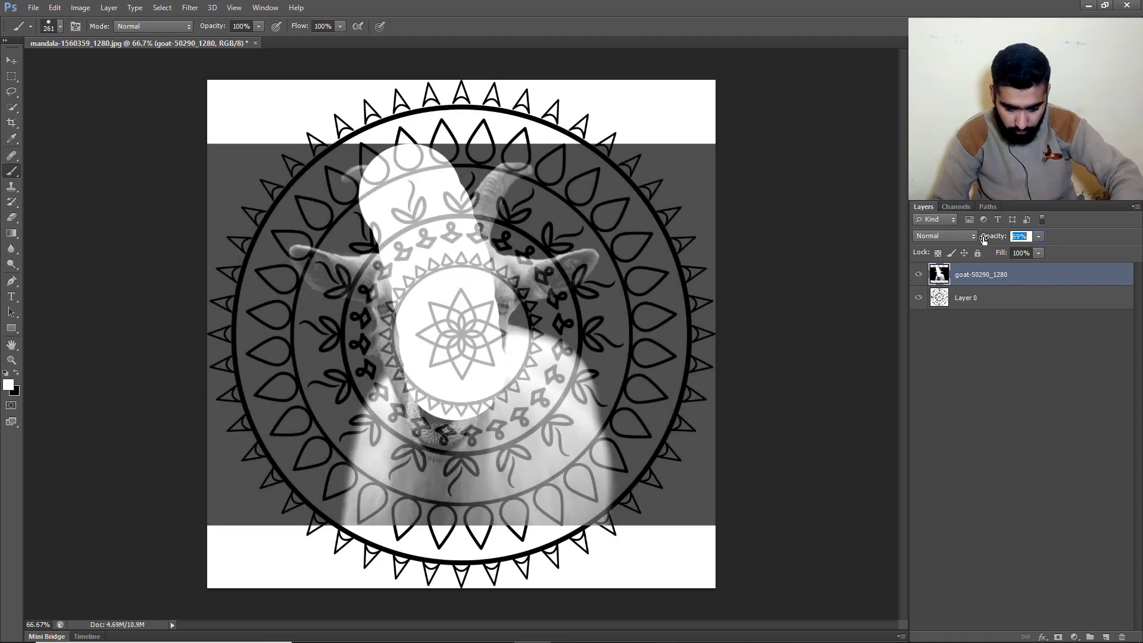
key(ctrl+z)
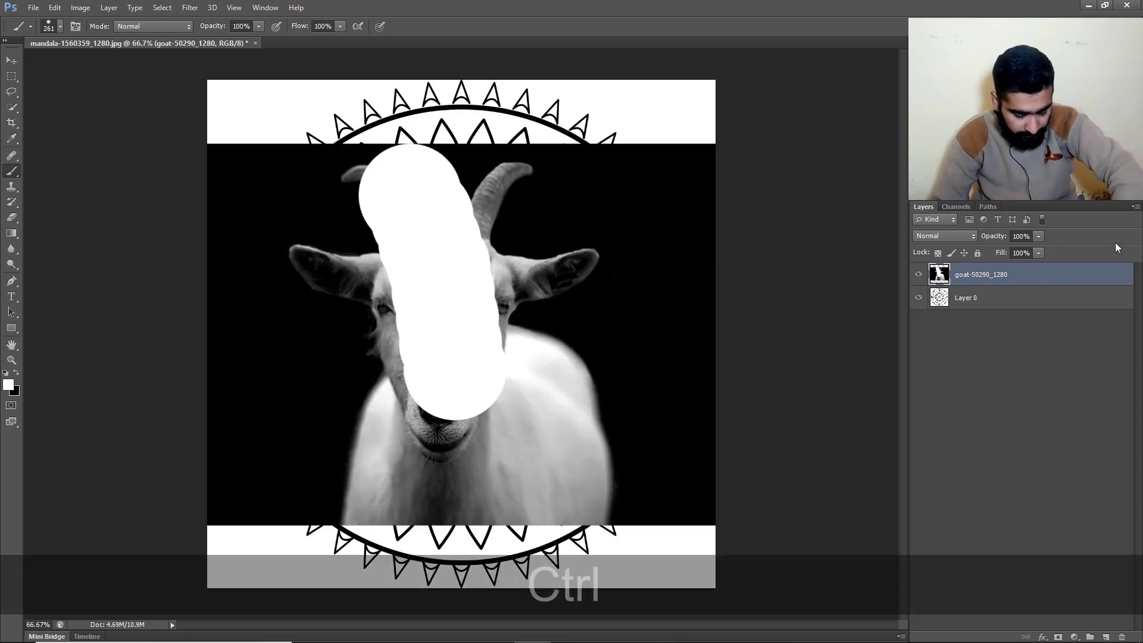
key(ctrl+alt+z)
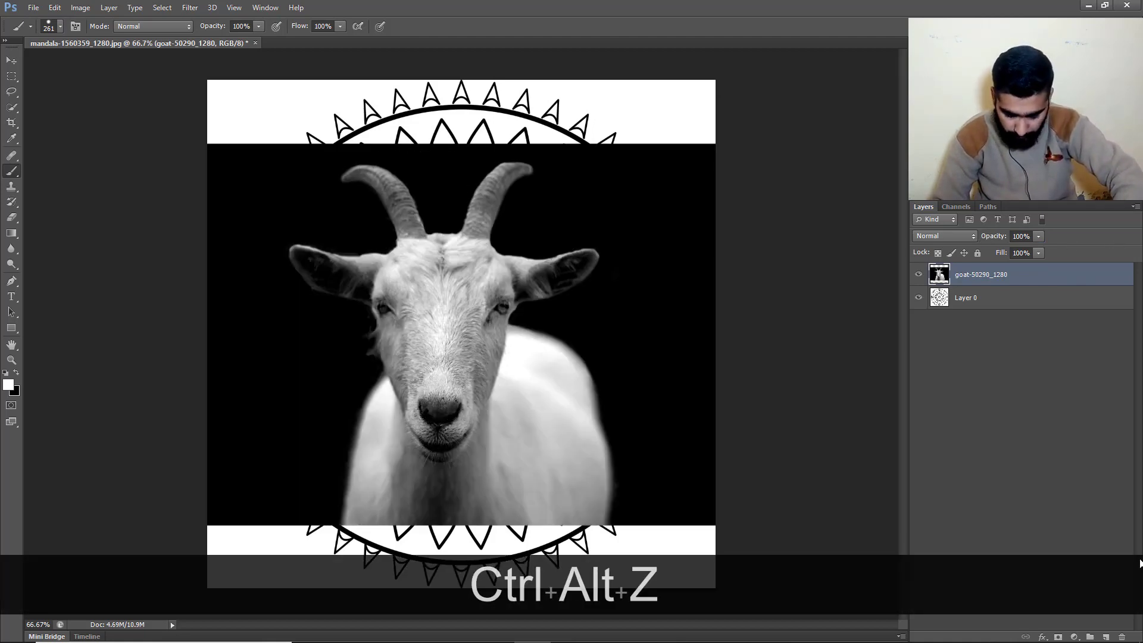
Add a new layer above the goat layer and paint a thick white diagonal stroke over the goat's face.
click(1105, 637)
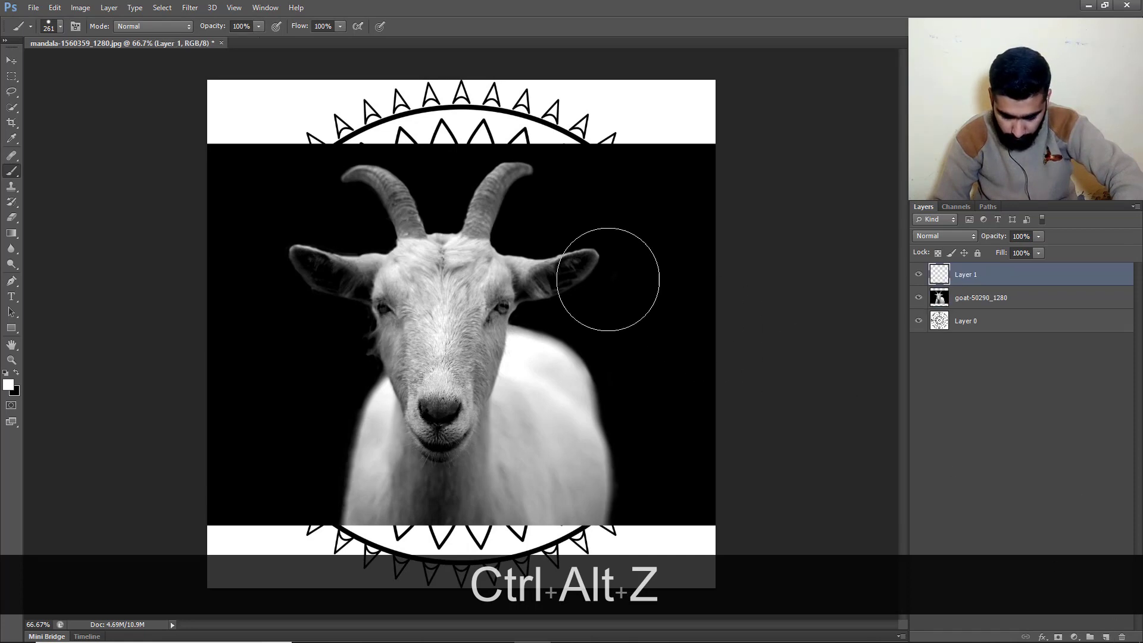
drag(419, 198, 472, 345)
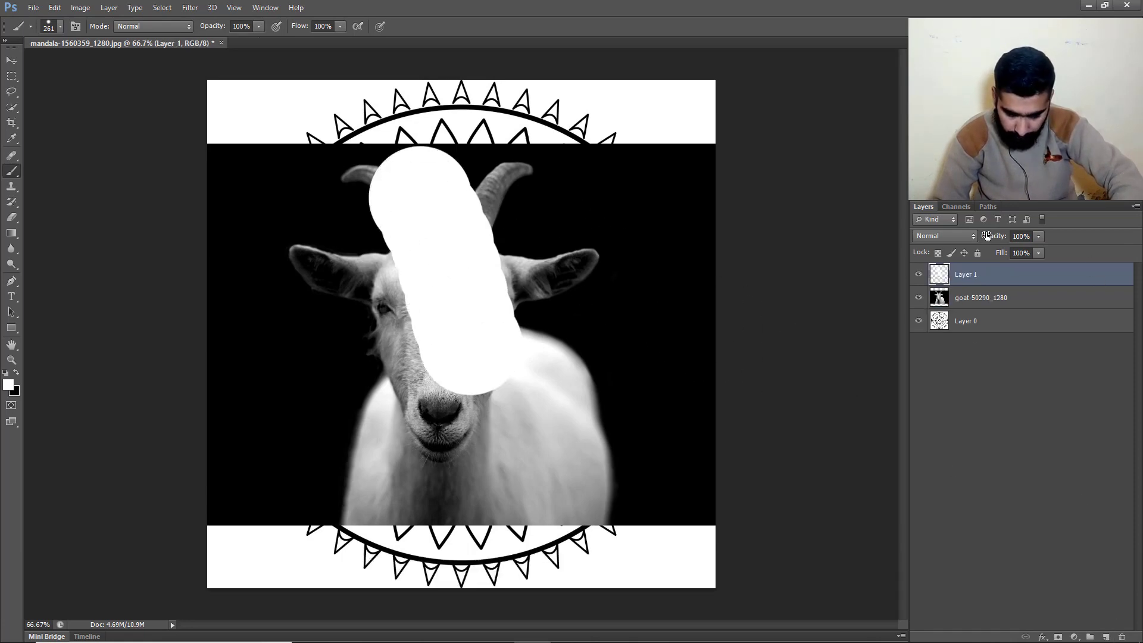
Try Layer 1 at 0% opacity and at 50% fill, restoring each setting to 100%.
drag(990, 244, 977, 238)
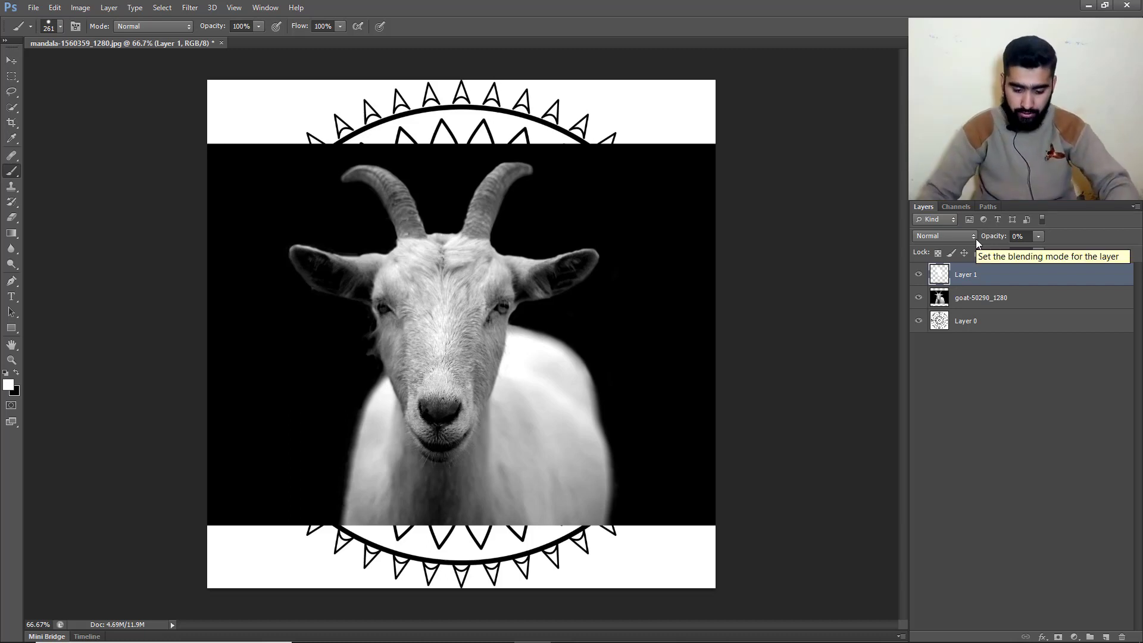
mouse_move(995, 239)
mouse_down()
mouse_move(1037, 237)
mouse_move(986, 249)
mouse_up()
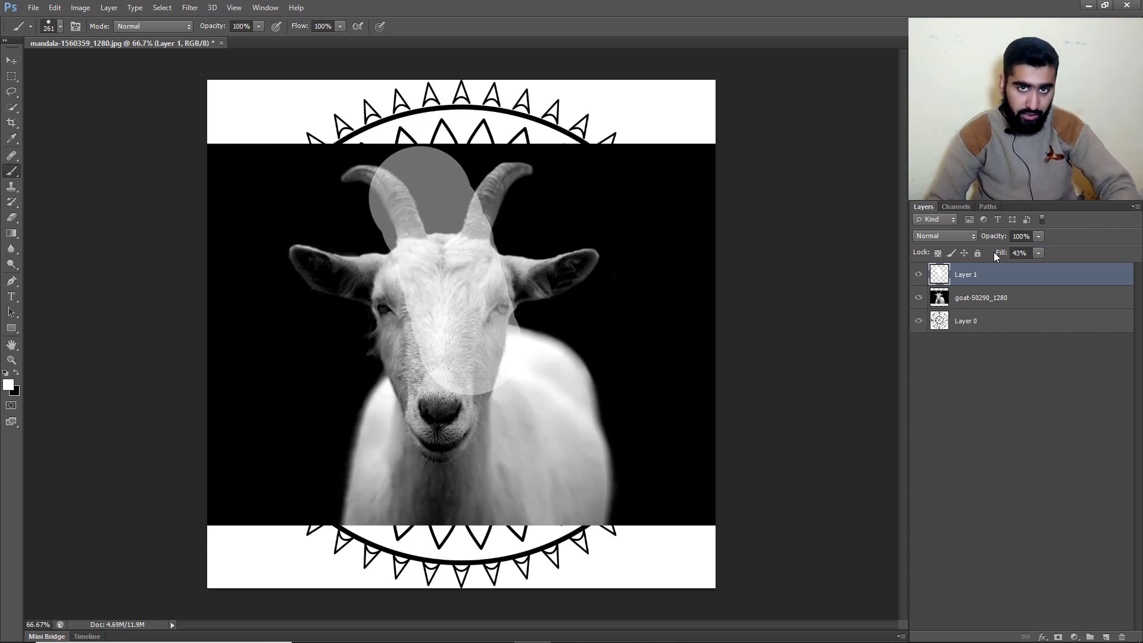
click(1020, 253)
text(50)
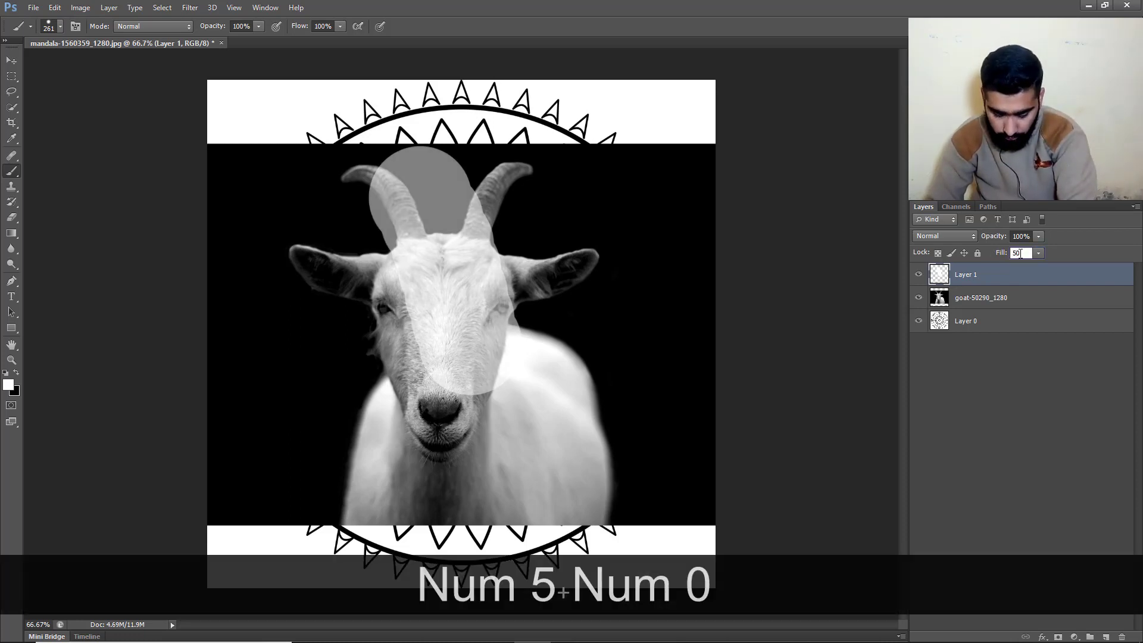
key(Return)
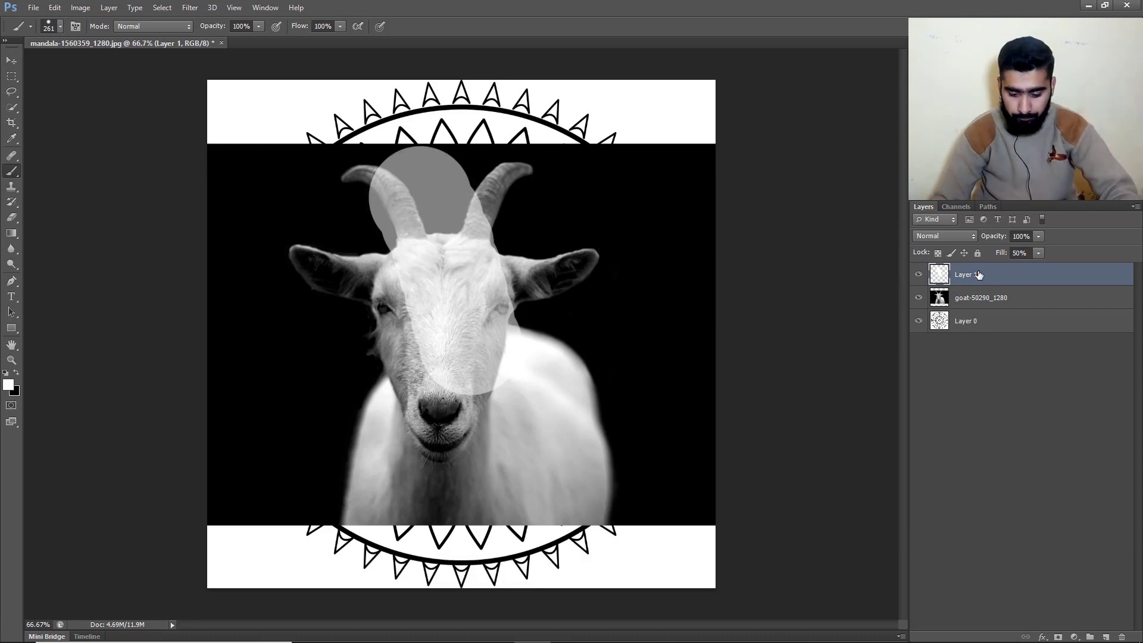
drag(1071, 258, 1070, 259)
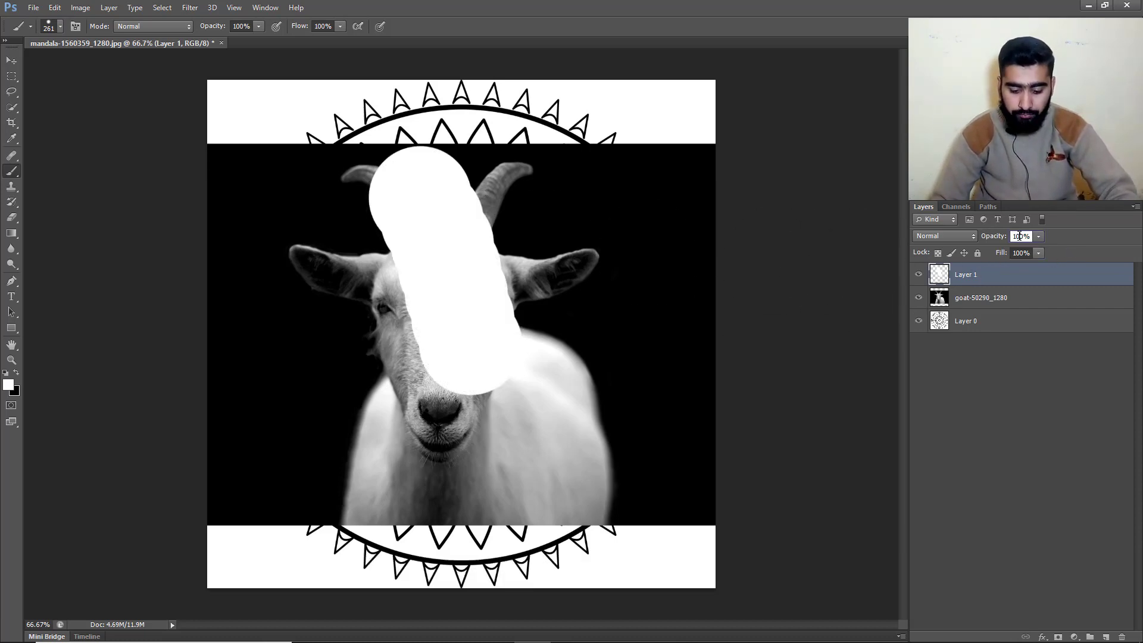
Try Layer 1 at 50% opacity and restore the opacity to 100%.
click(1019, 236)
text(50)
key(Return)
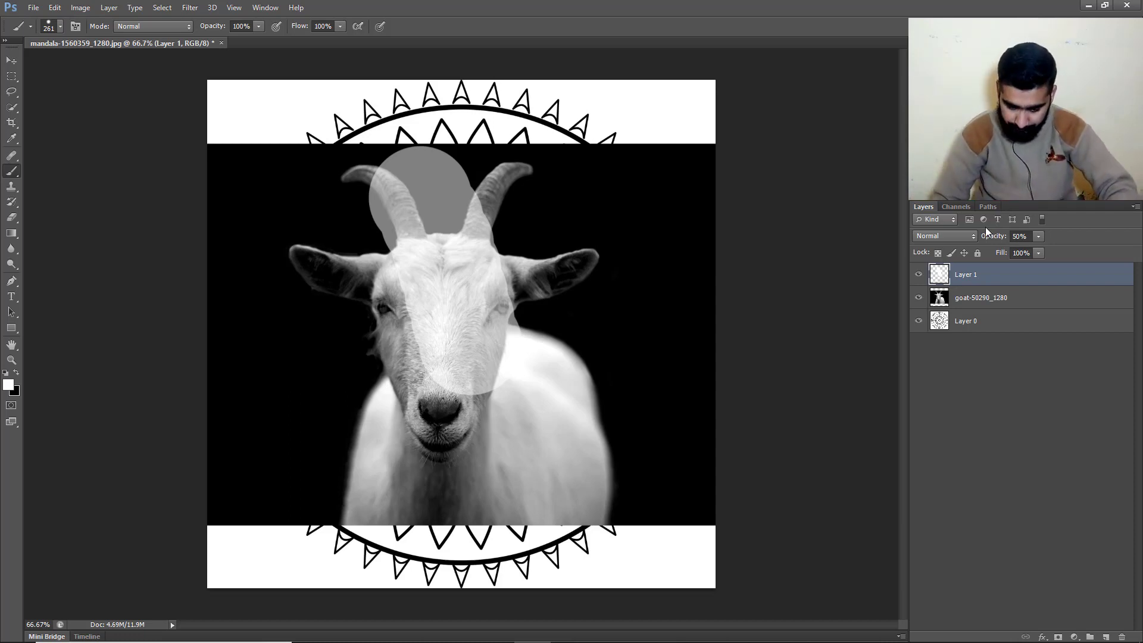
drag(1119, 236, 1120, 235)
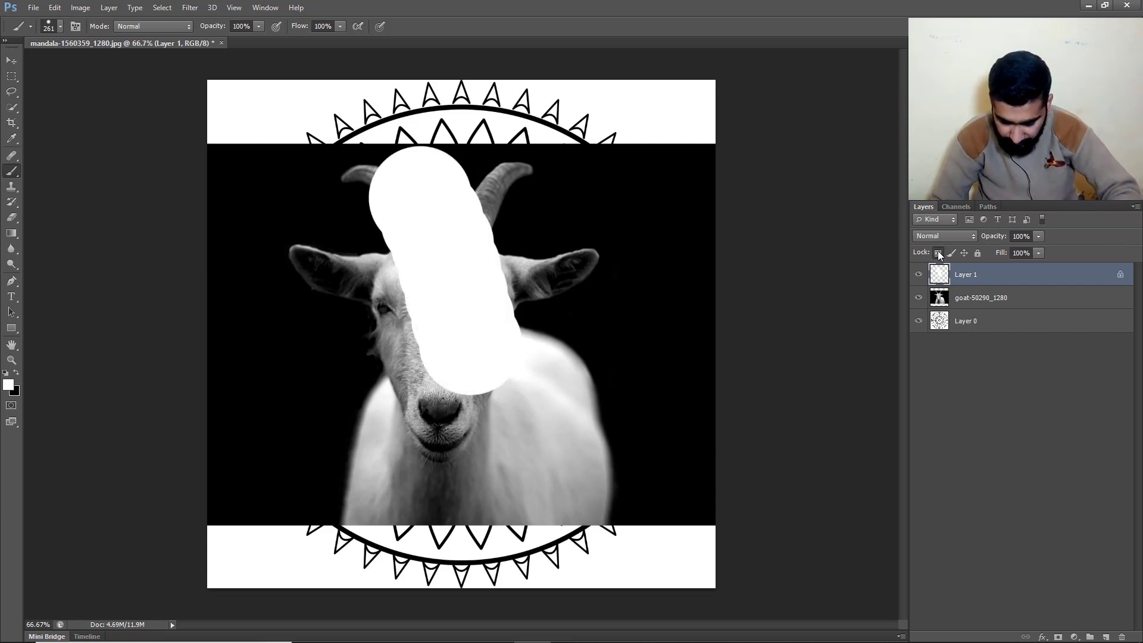
Switch Layer 1's image pixels and transparent pixels locks on and off, leaving the layer unlocked.
click(951, 253)
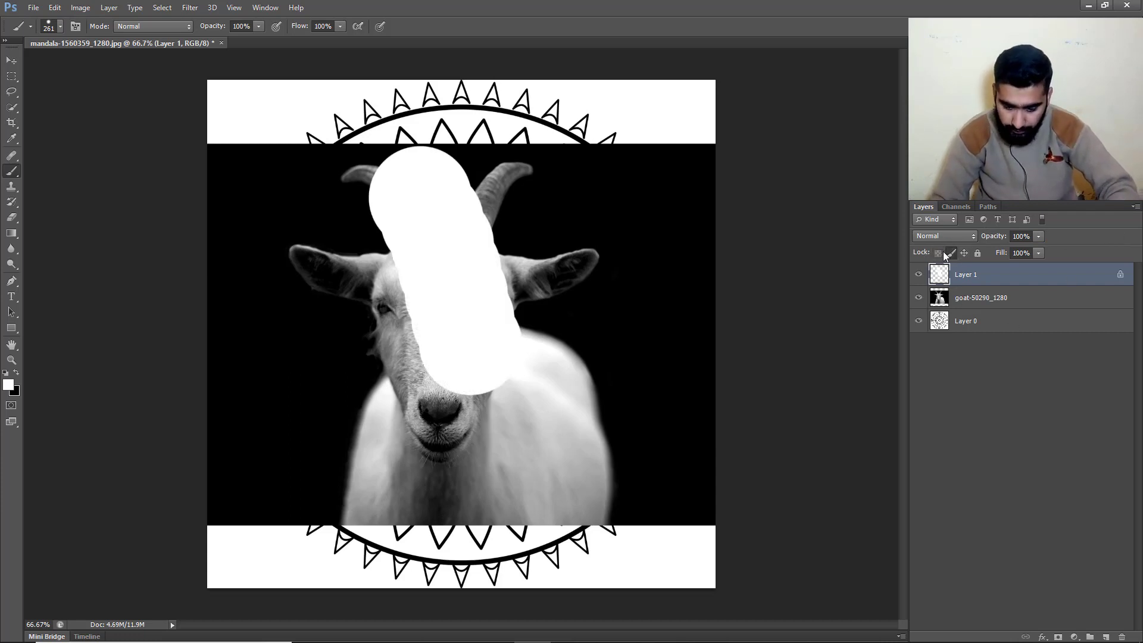
click(950, 254)
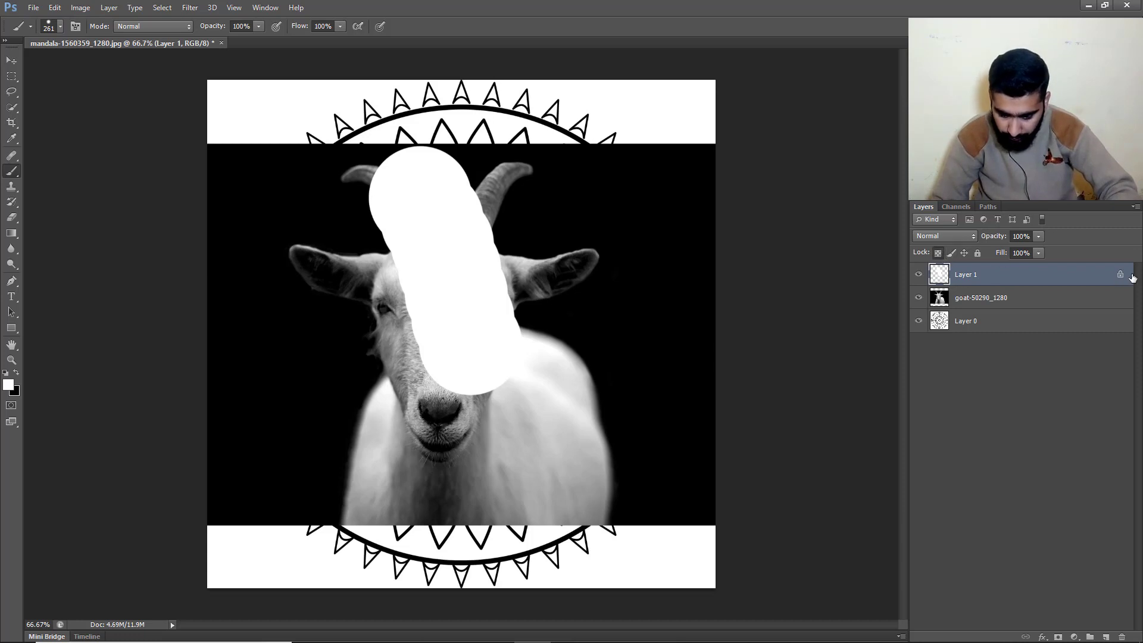
click(937, 253)
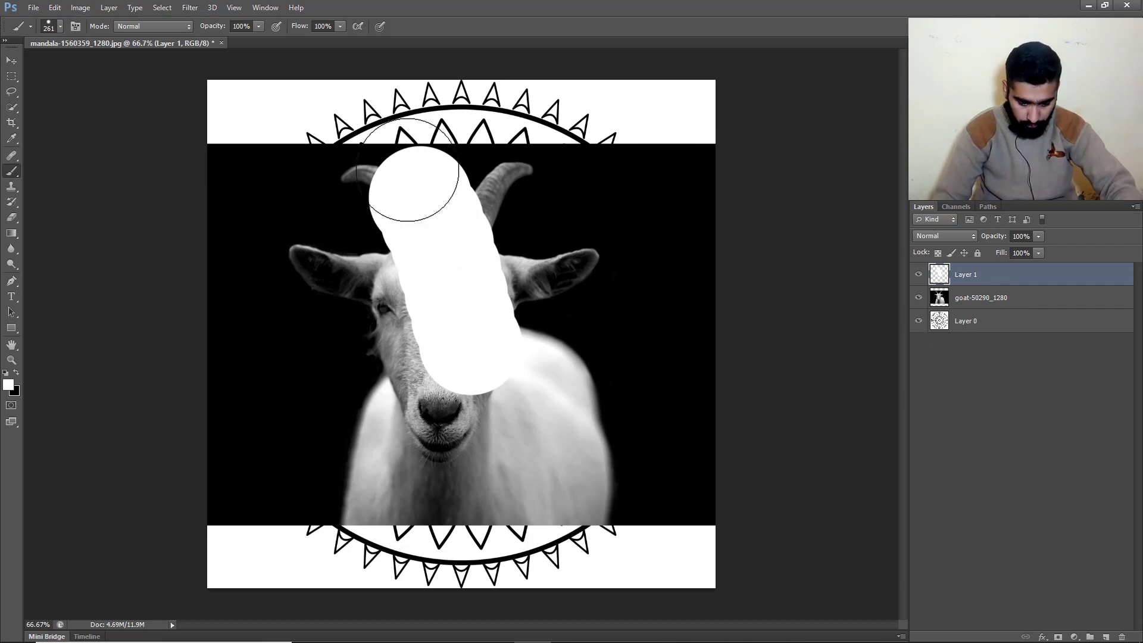
Extend the white stroke on Layer 1 diagonally down to the goat's chest and briefly hide the layer to compare.
mouse_move(412, 184)
mouse_down()
mouse_move(455, 290)
mouse_move(448, 233)
mouse_move(441, 271)
mouse_move(516, 426)
mouse_up()
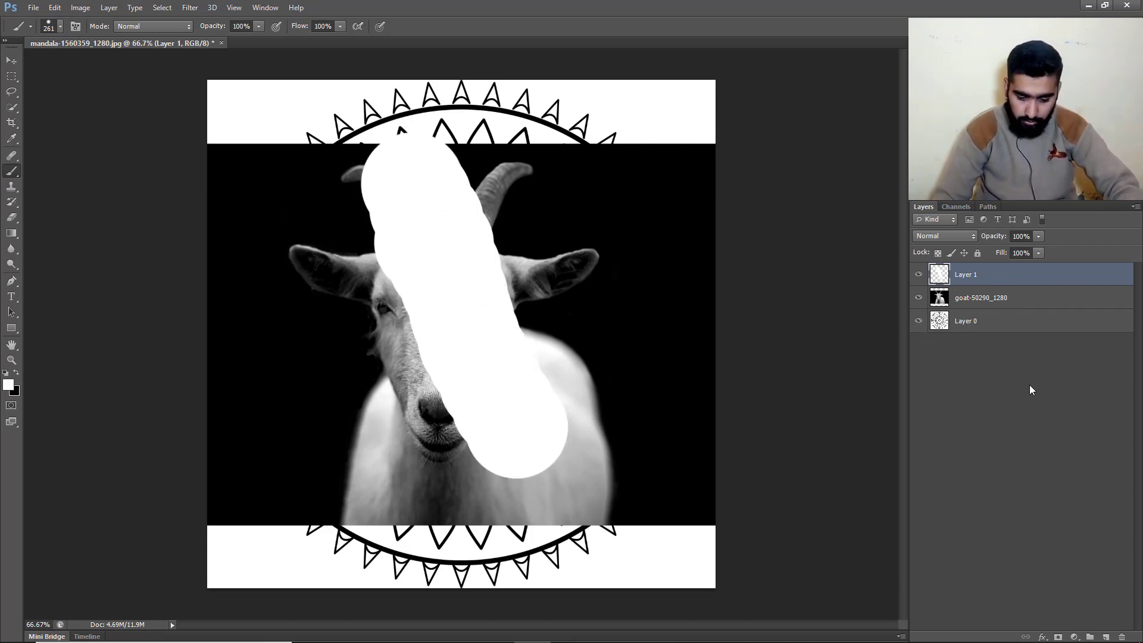
click(919, 276)
click(920, 277)
Lock Layer 1's transparent pixels and set the foreground colour to red (ff0000).
click(938, 252)
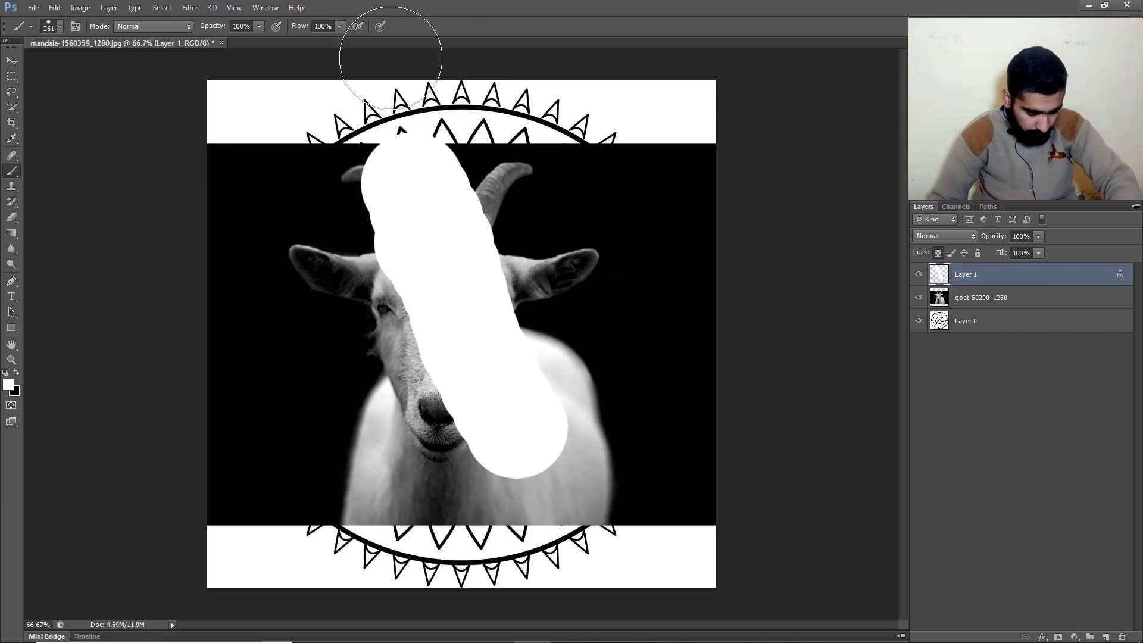
click(6, 387)
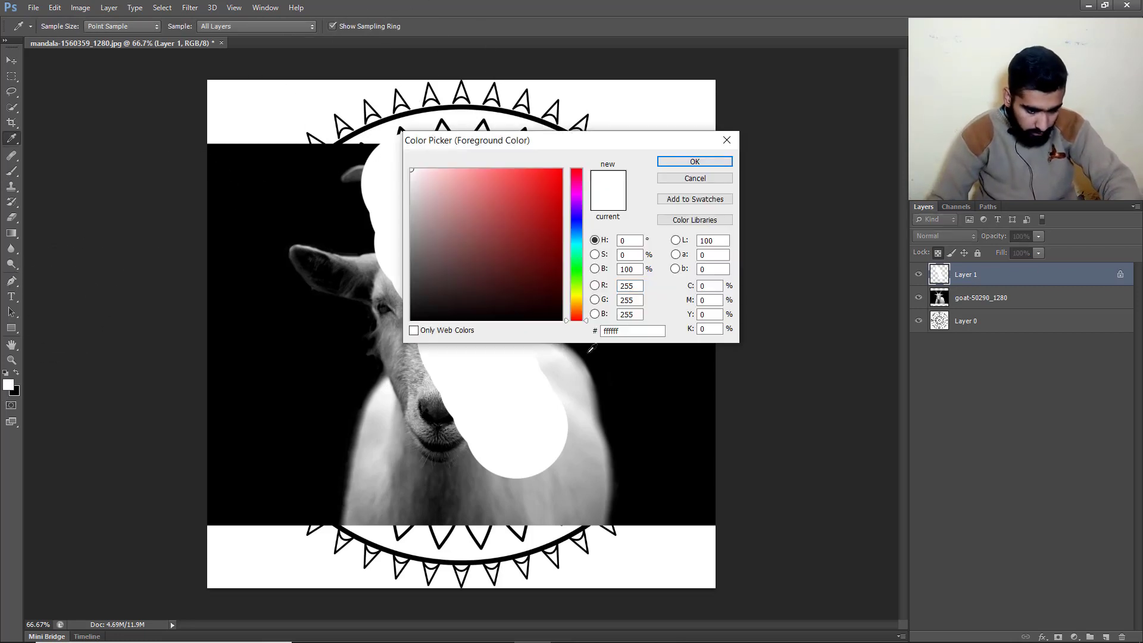
click(560, 170)
click(680, 163)
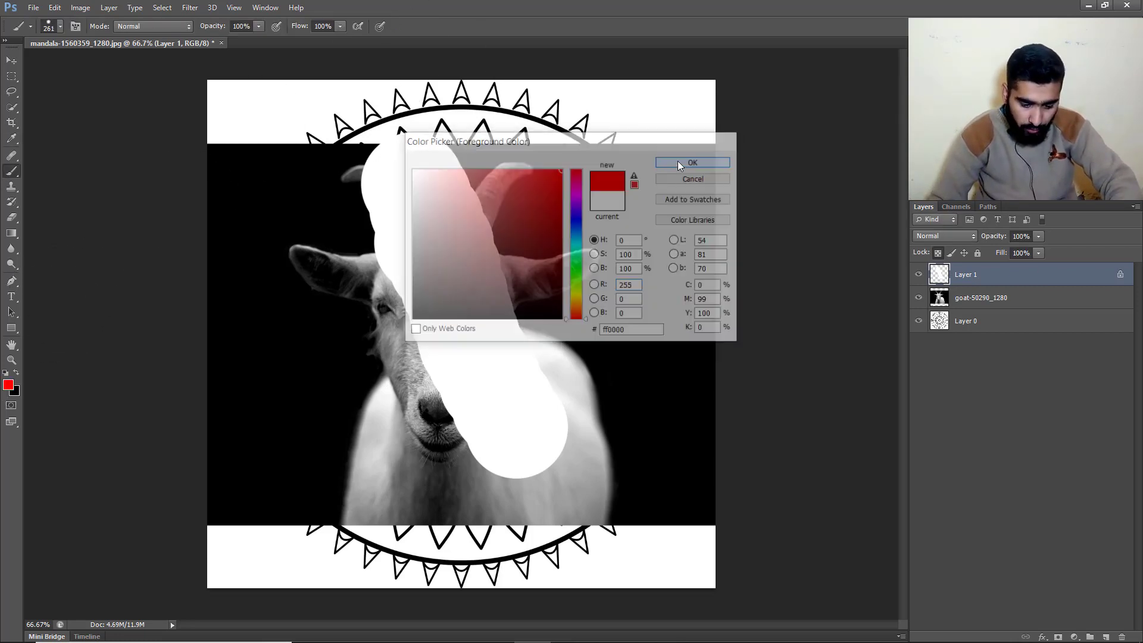
Try filling Layer 1 with red with its transparent pixels locked and with them unlocked, undoing each fill.
key(alt+BackSpace)
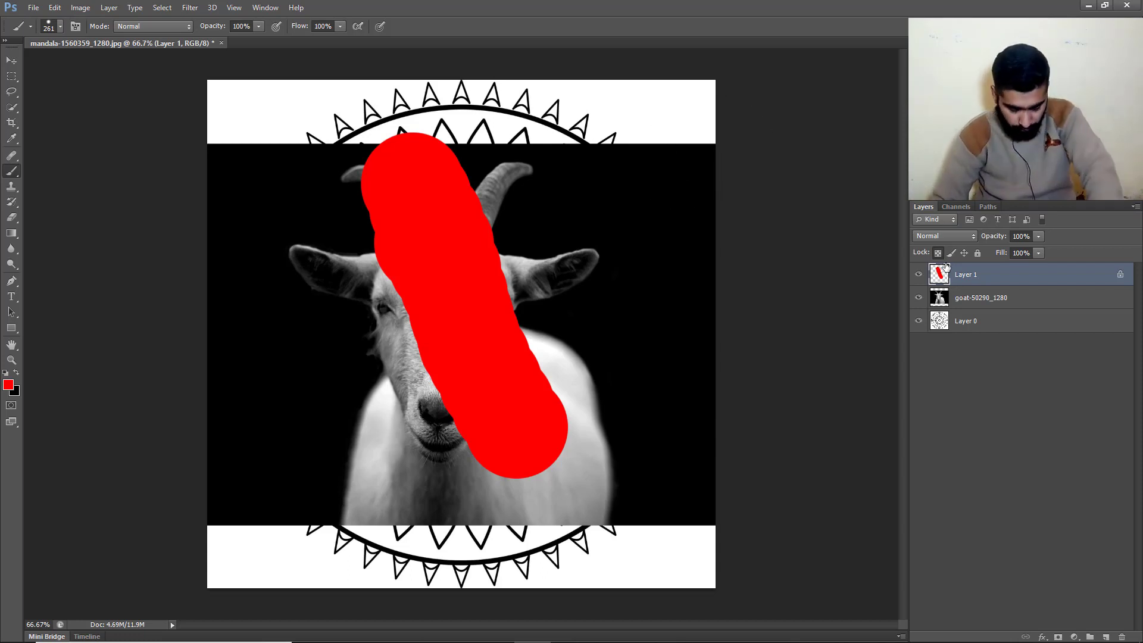
key(ctrl+z)
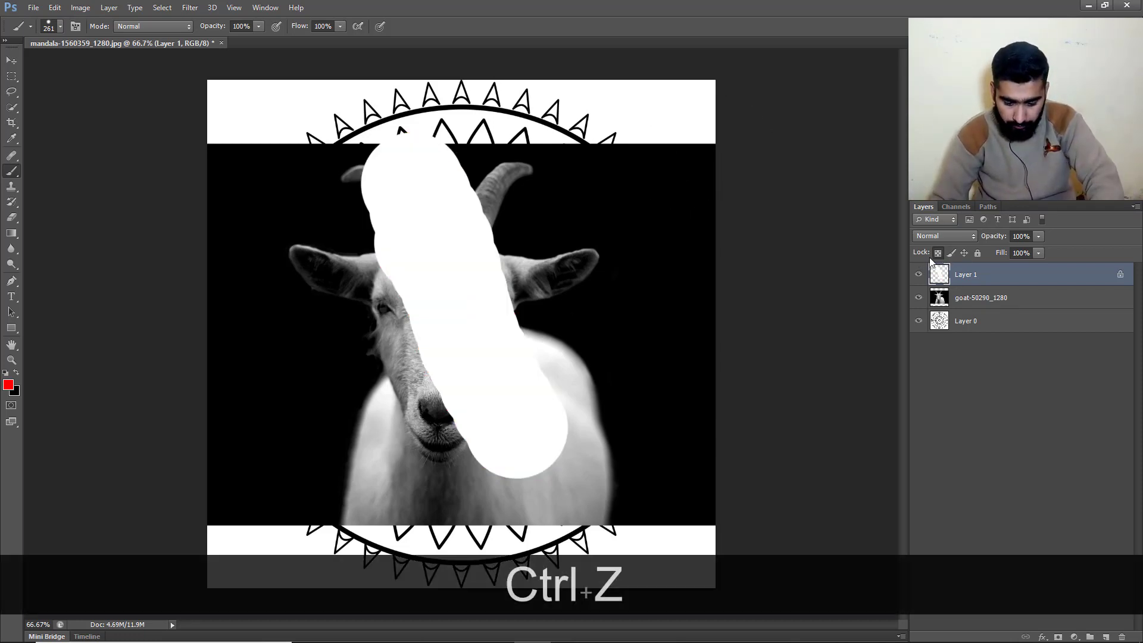
click(938, 252)
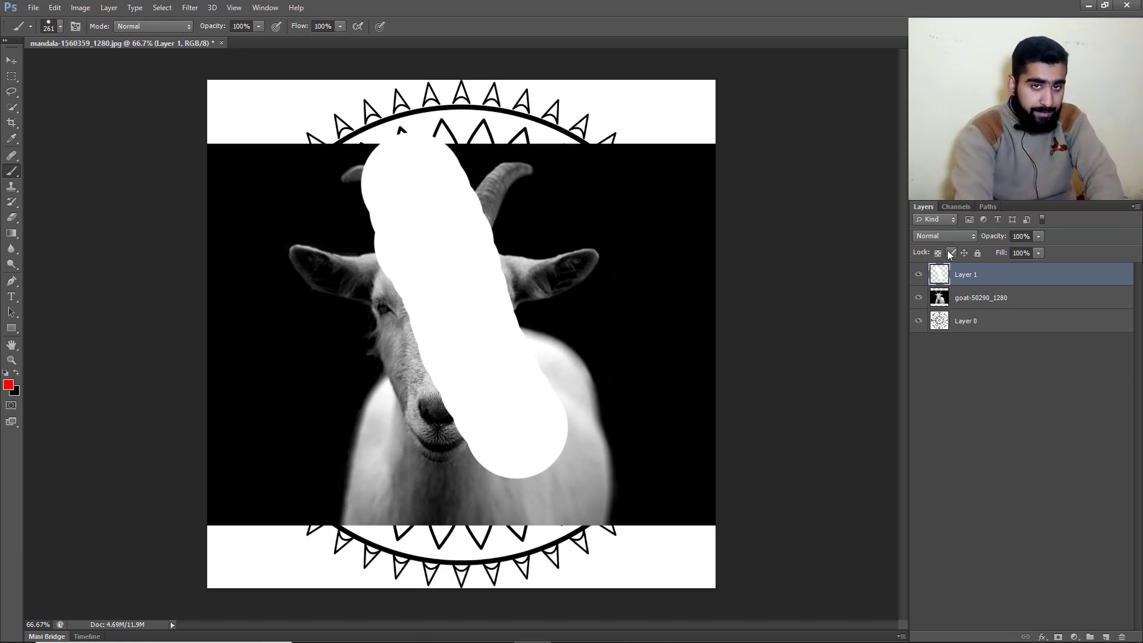
key(alt+BackSpace)
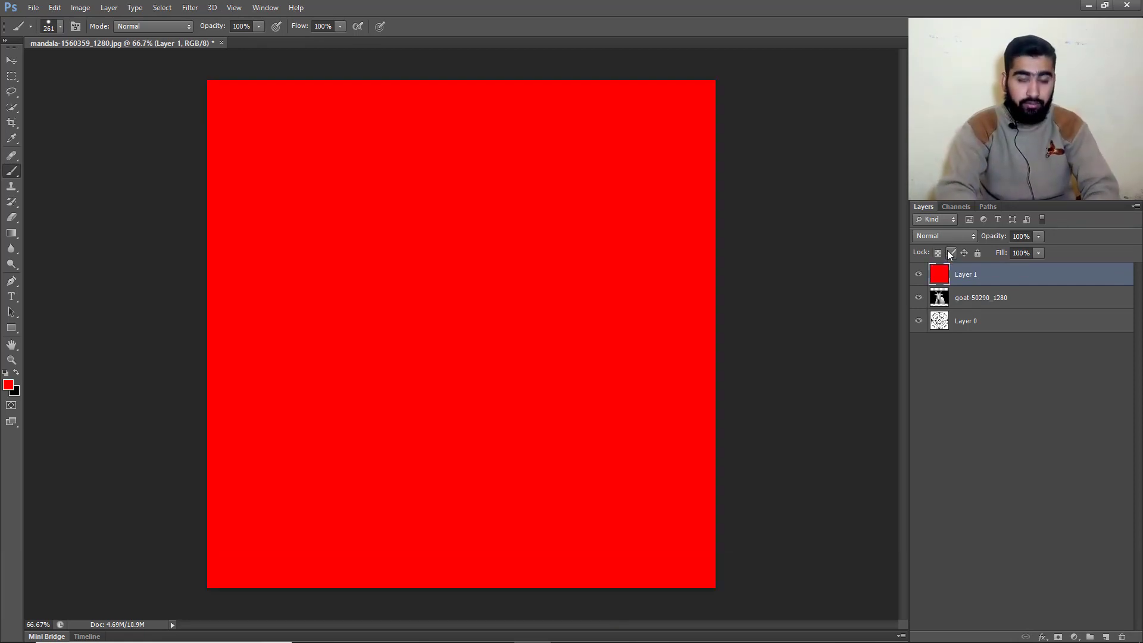
key(ctrl+z)
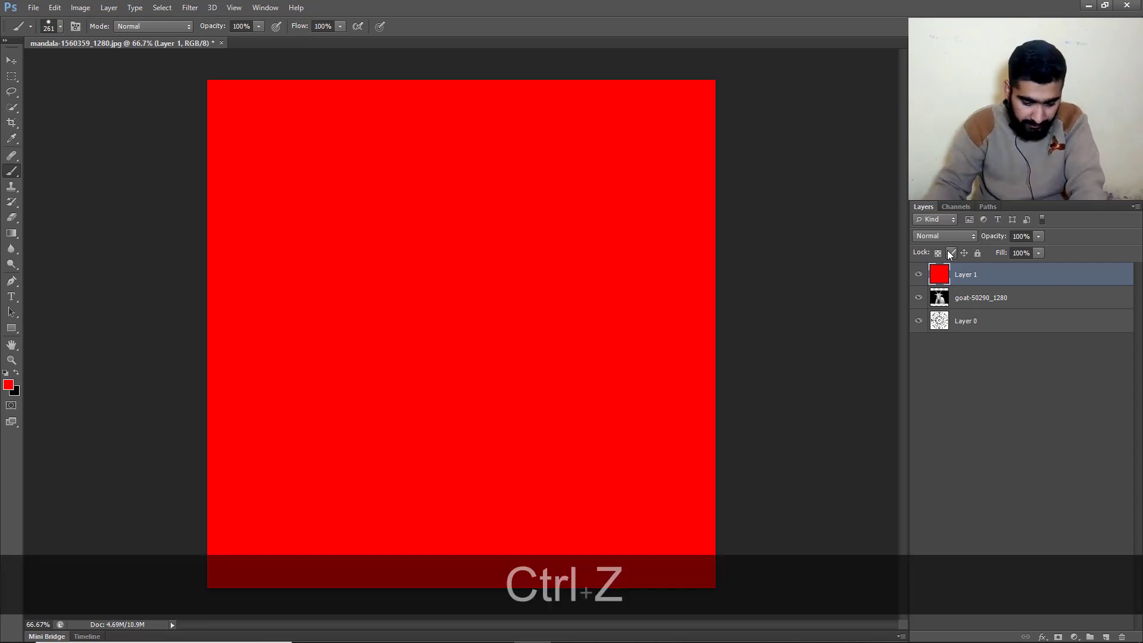
Lock Layer 1's transparent pixels, fill the stroke with red and move it slightly down over the goat.
click(939, 253)
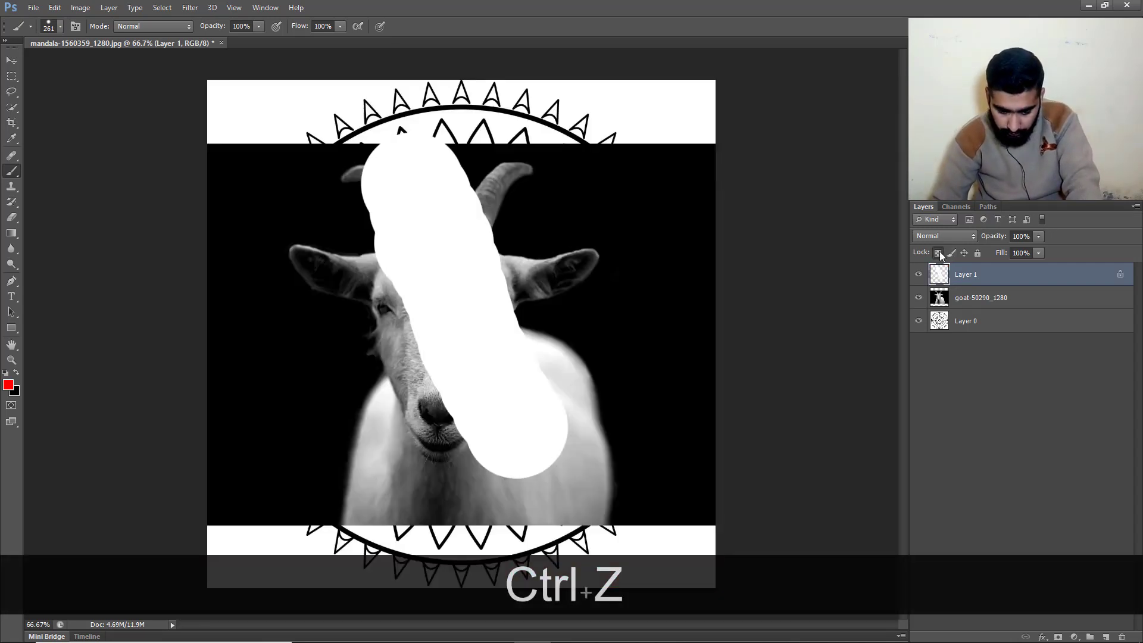
key(alt+BackSpace)
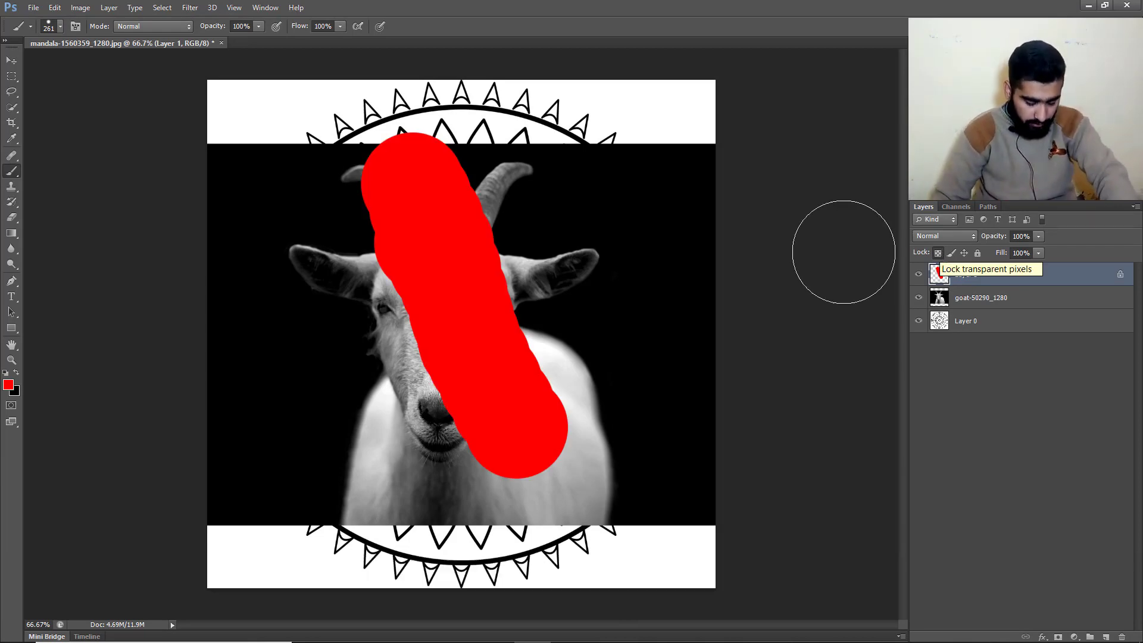
key(b)
click(12, 62)
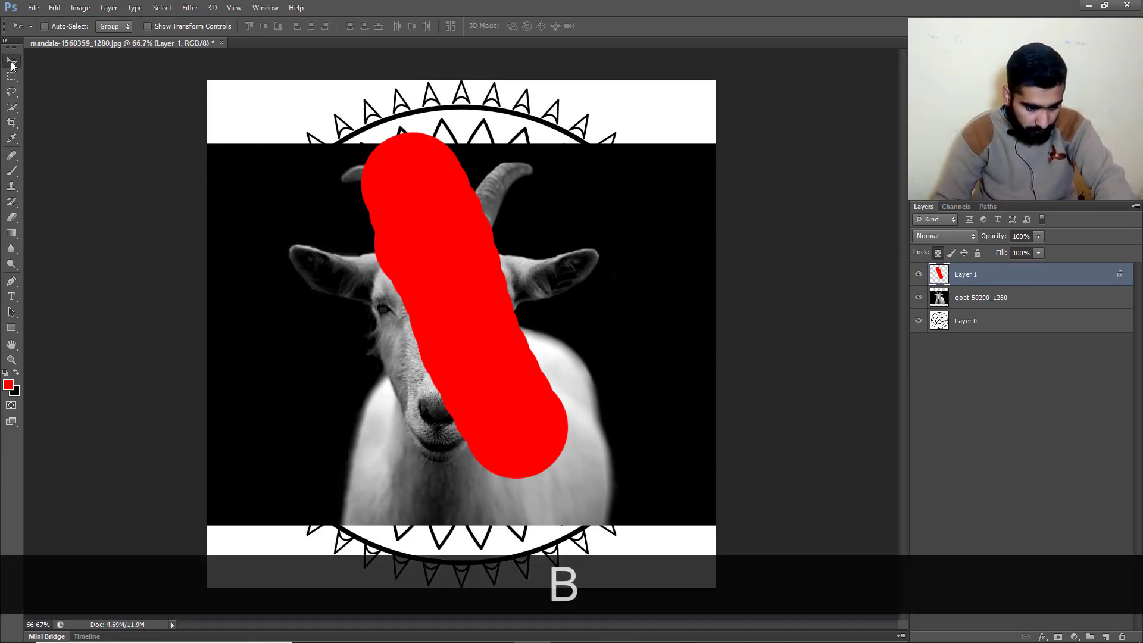
mouse_move(460, 313)
mouse_down()
mouse_move(510, 331)
mouse_move(516, 346)
mouse_move(438, 327)
mouse_move(463, 337)
mouse_up()
Undo the stroke's move and its red fill.
key(ctrl+z)
key(ctrl+z)
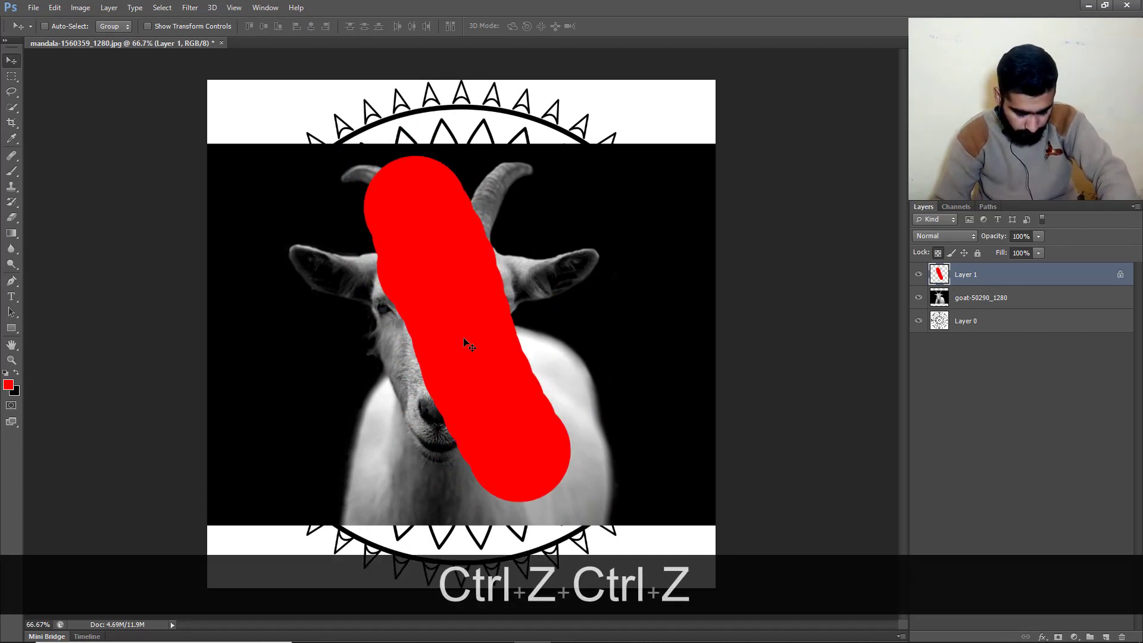
key(ctrl+alt+z)
key(ctrl+alt+z)
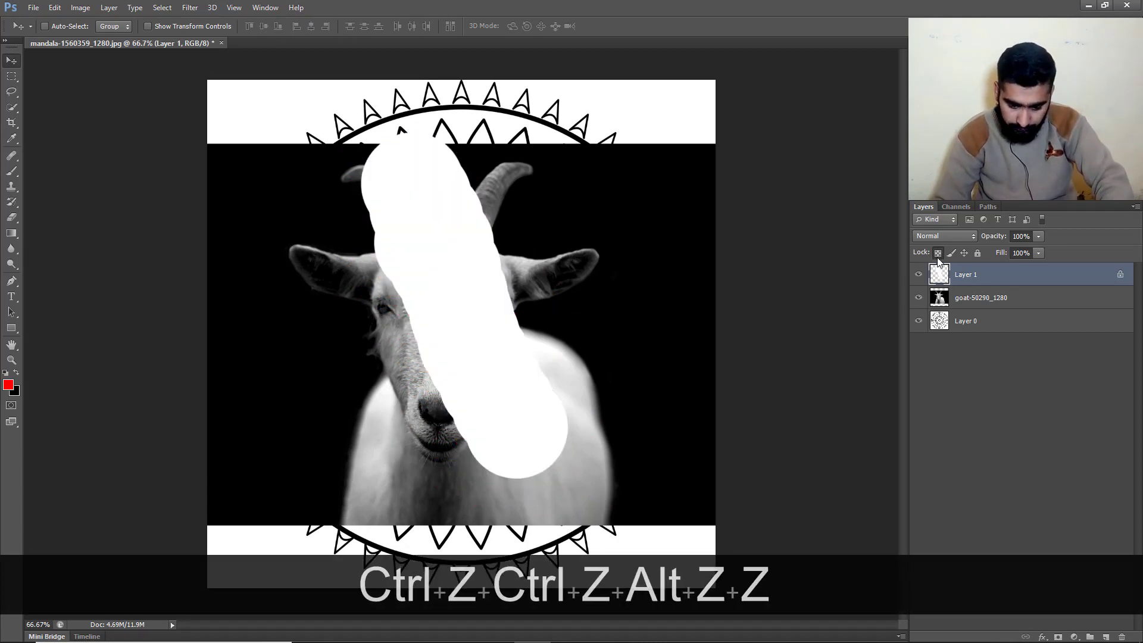
Replace Layer 1's transparent pixels lock with the image pixels lock and move the white stroke slightly down.
click(938, 254)
click(950, 254)
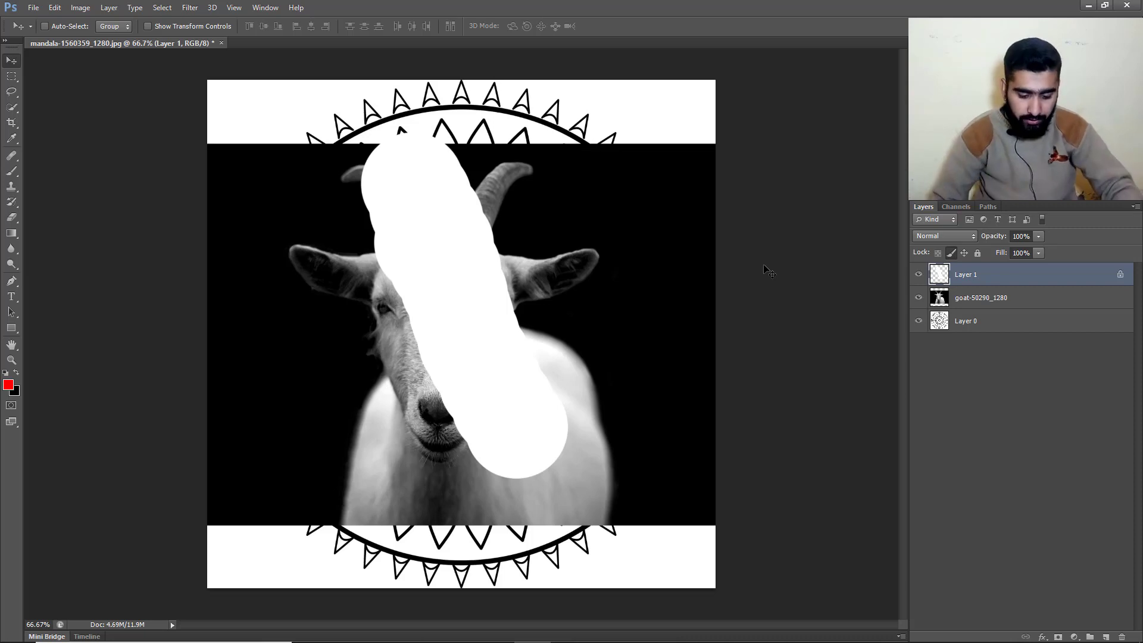
mouse_move(484, 296)
mouse_down()
mouse_move(569, 285)
mouse_move(428, 278)
mouse_move(520, 299)
mouse_move(472, 306)
mouse_up()
Try to paint on Layer 1 with the Brush tool while its image pixels are locked.
key(b)
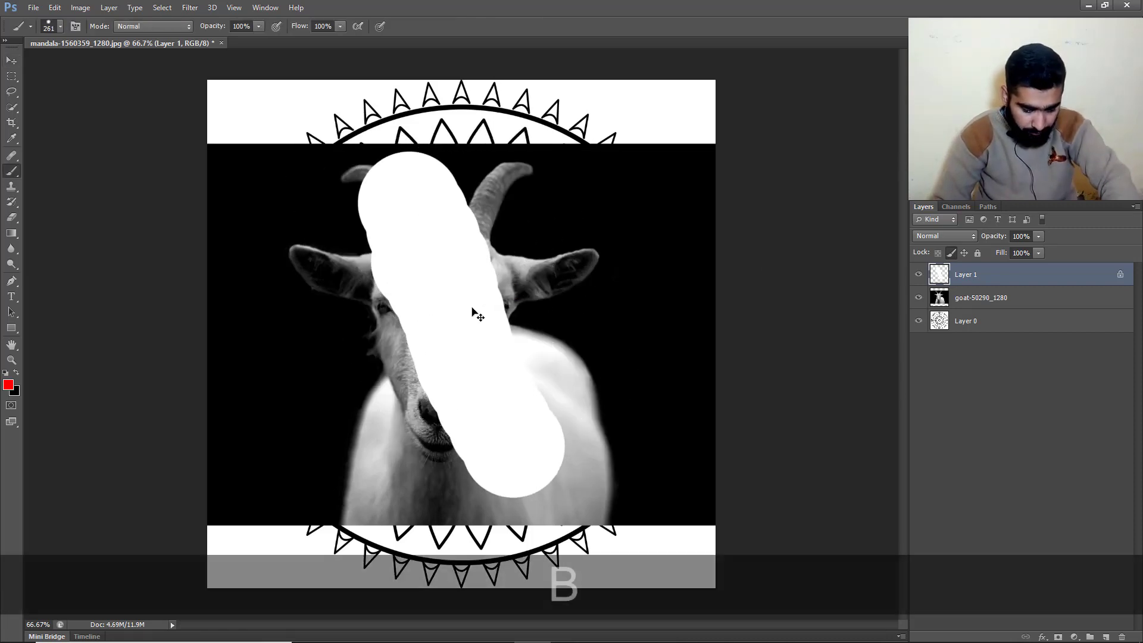
click(530, 268)
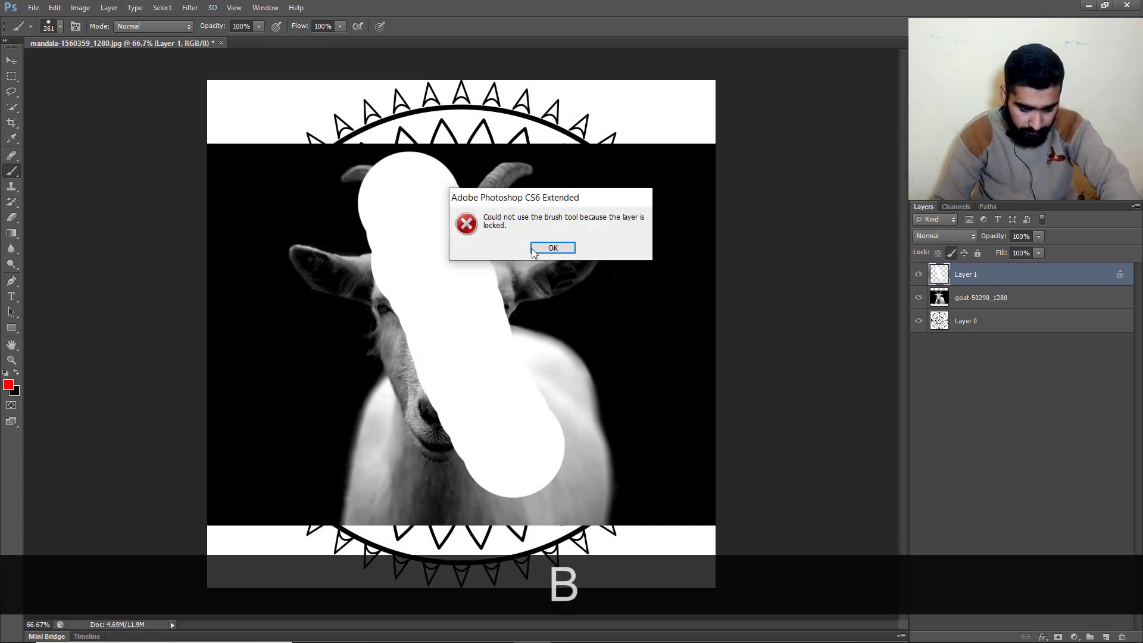
click(567, 247)
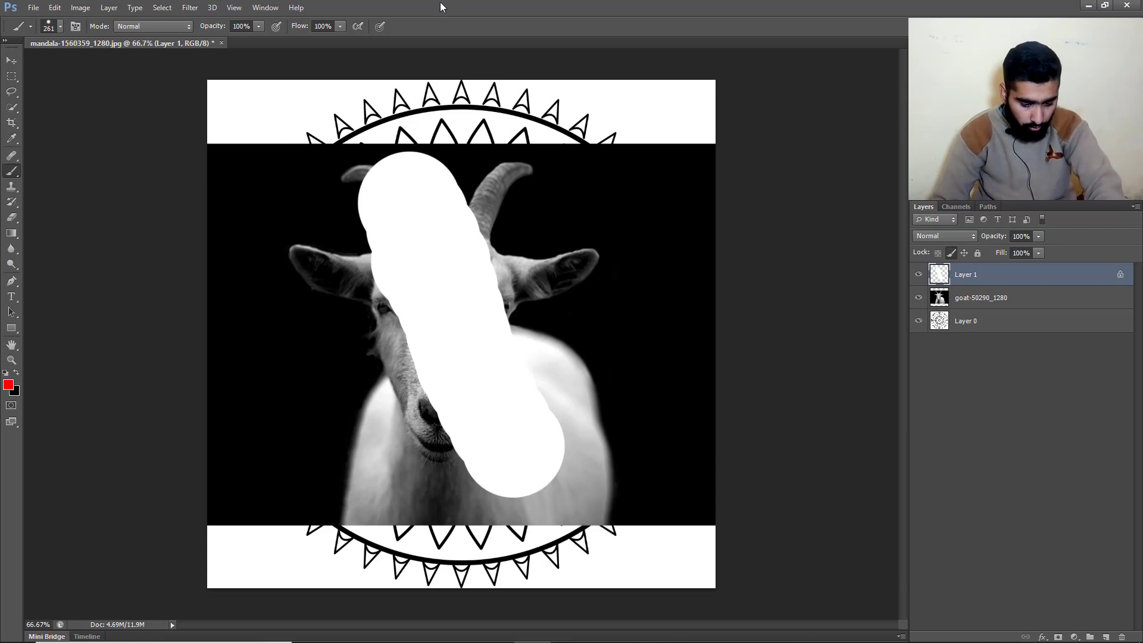
Move the white stroke on Layer 1 a little further down with the Move tool.
click(11, 58)
mouse_move(426, 239)
mouse_down()
mouse_move(396, 234)
mouse_move(439, 250)
mouse_up()
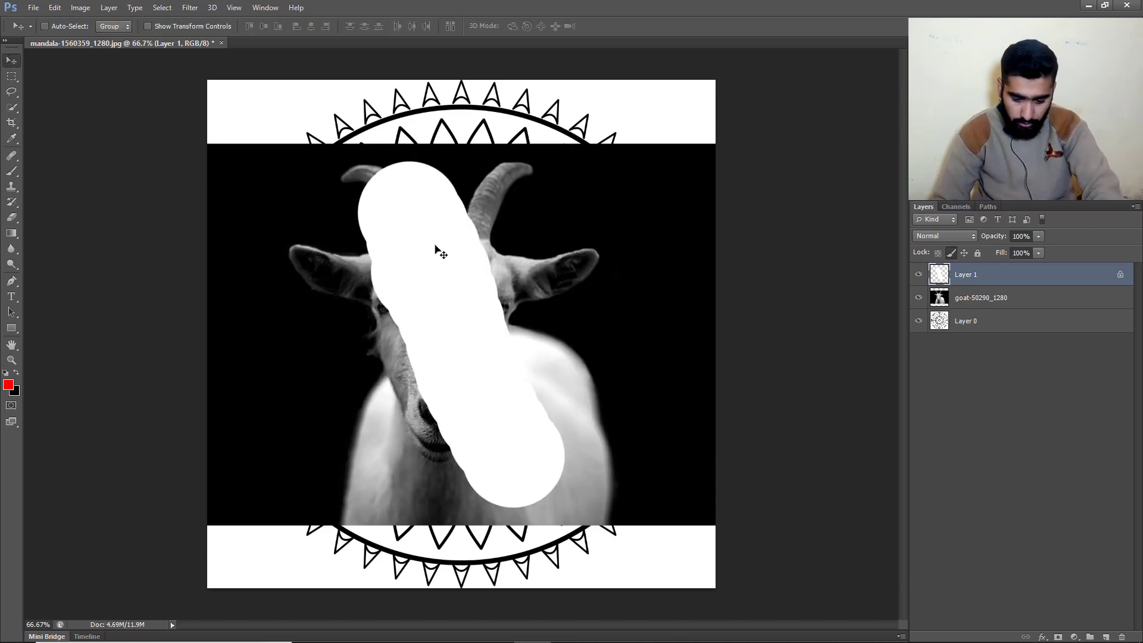
Replace Layer 1's image pixels lock with the position lock and try to move the white stroke.
click(962, 253)
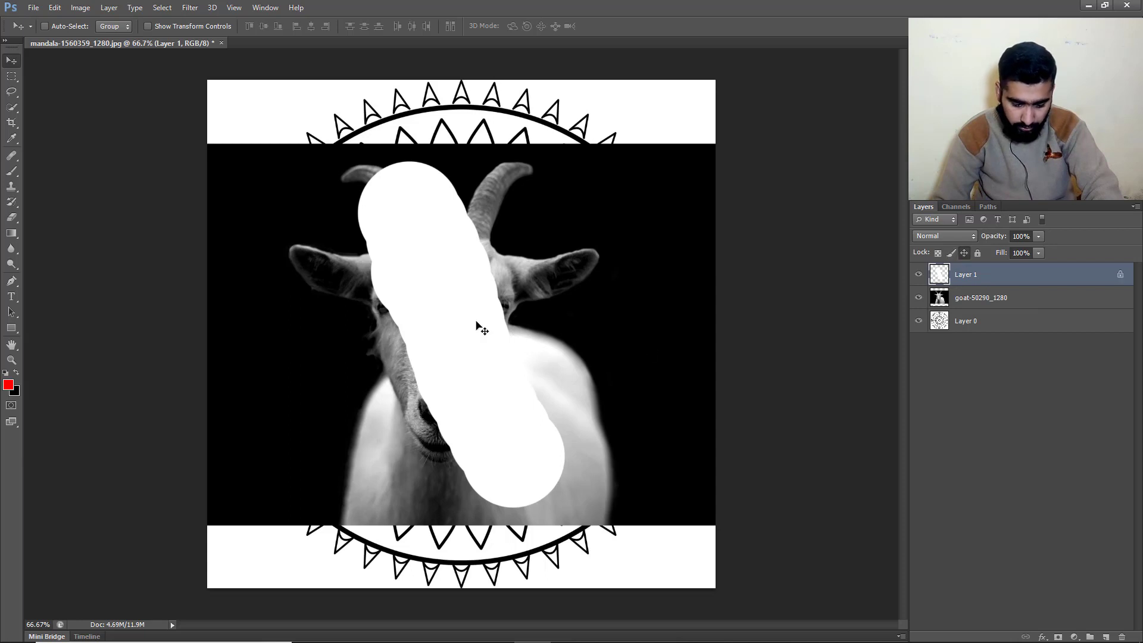
click(541, 314)
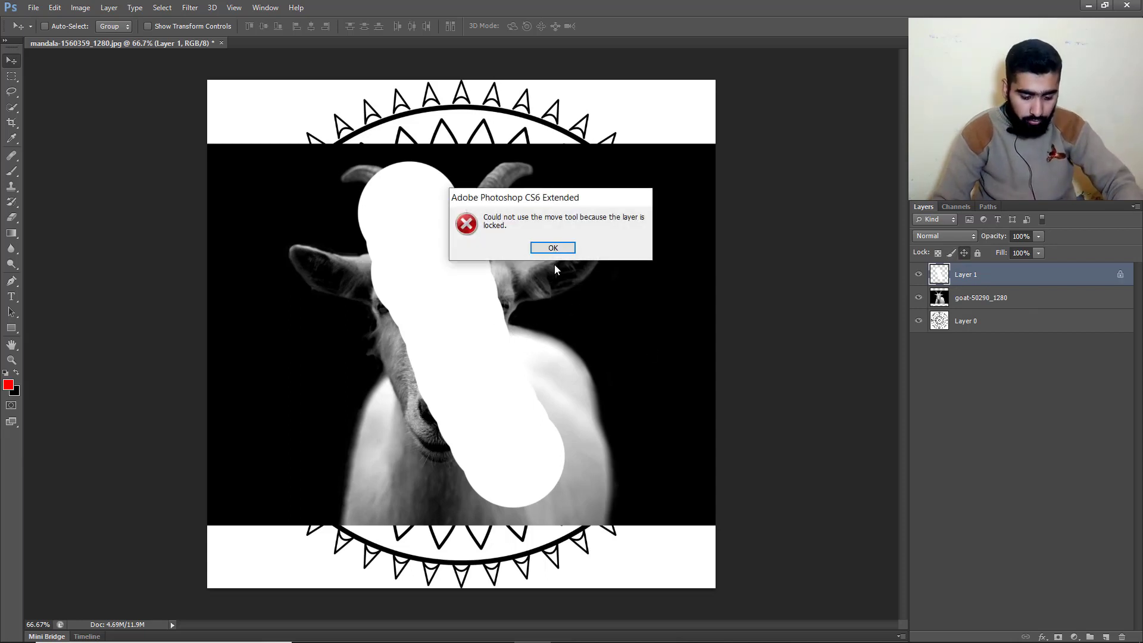
click(553, 248)
Paint a large red area over the stroke on the position-locked Layer 1 with the Brush tool and undo it.
key(b)
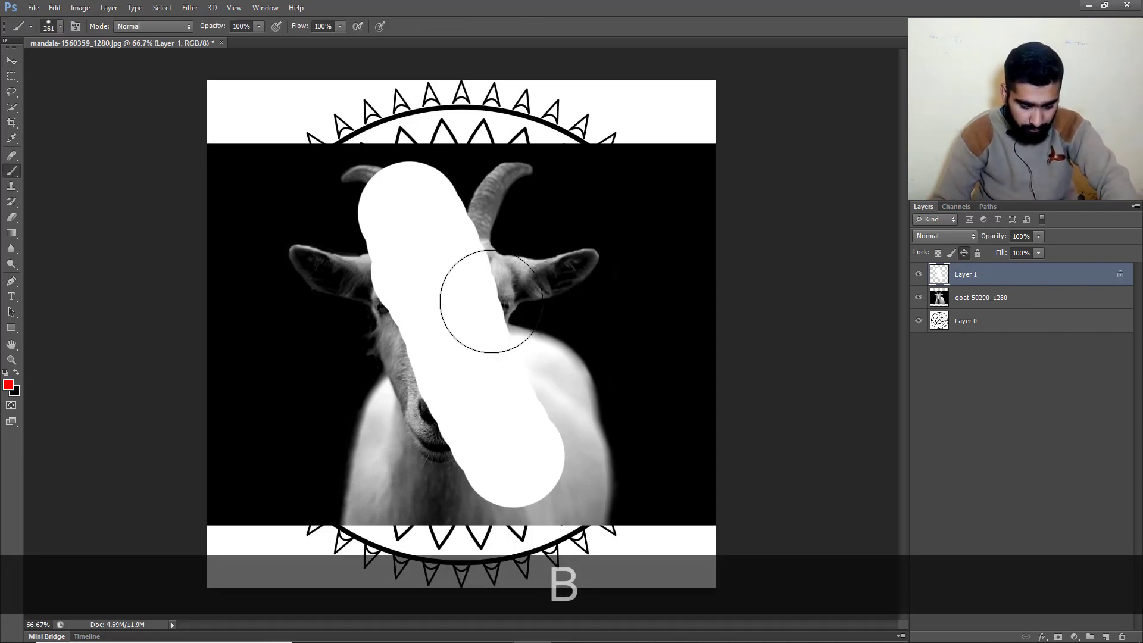
mouse_move(492, 298)
mouse_down()
mouse_move(363, 329)
mouse_move(469, 243)
mouse_move(622, 287)
mouse_move(366, 208)
mouse_move(311, 161)
mouse_up()
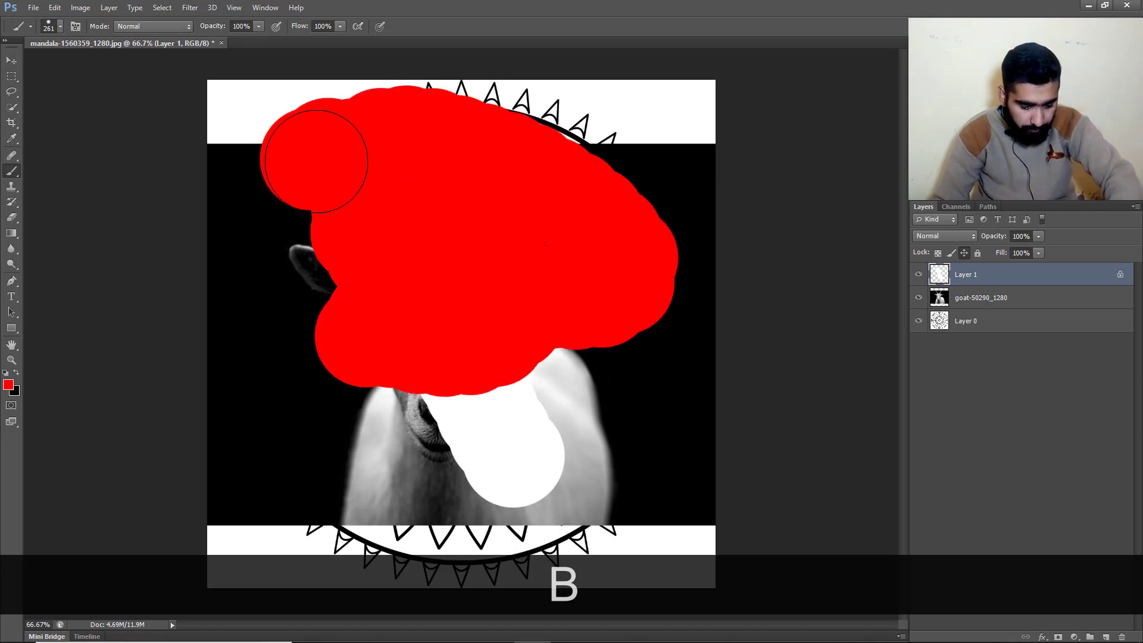
key(ctrl+z)
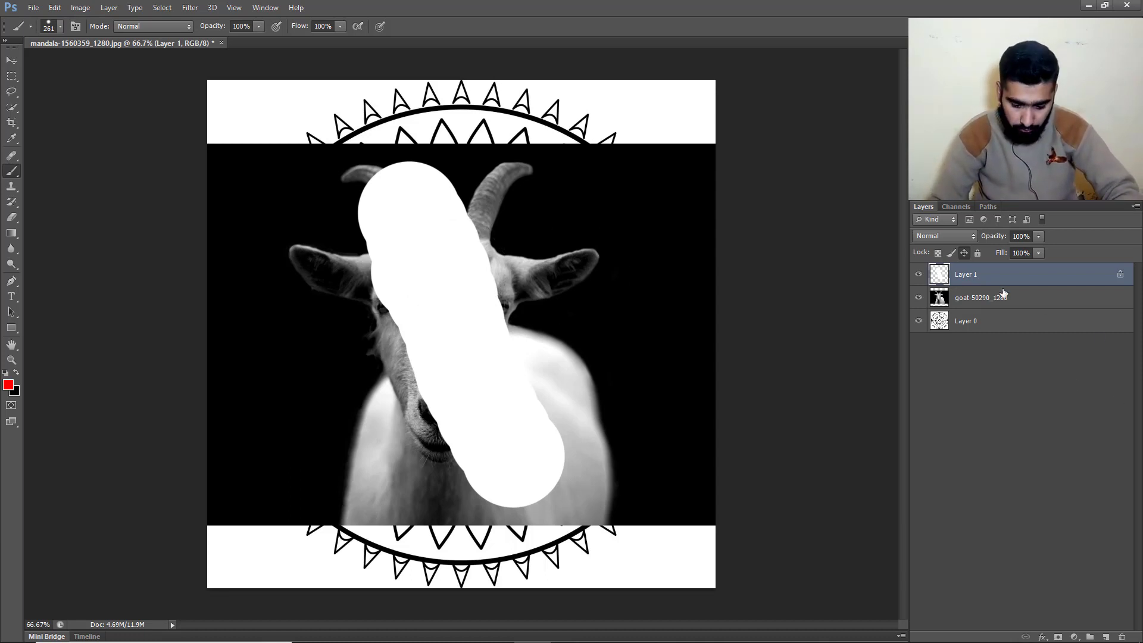
Try to move the white stroke with Layer 1 fully locked, and remove the lock from the layer.
click(976, 252)
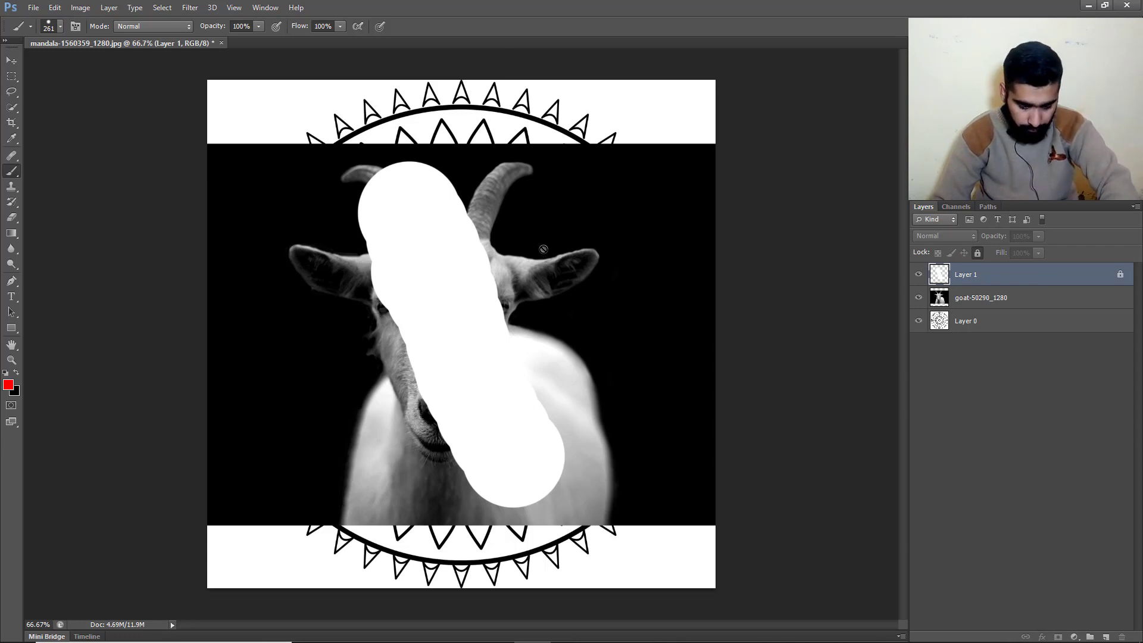
key(b)
key(v)
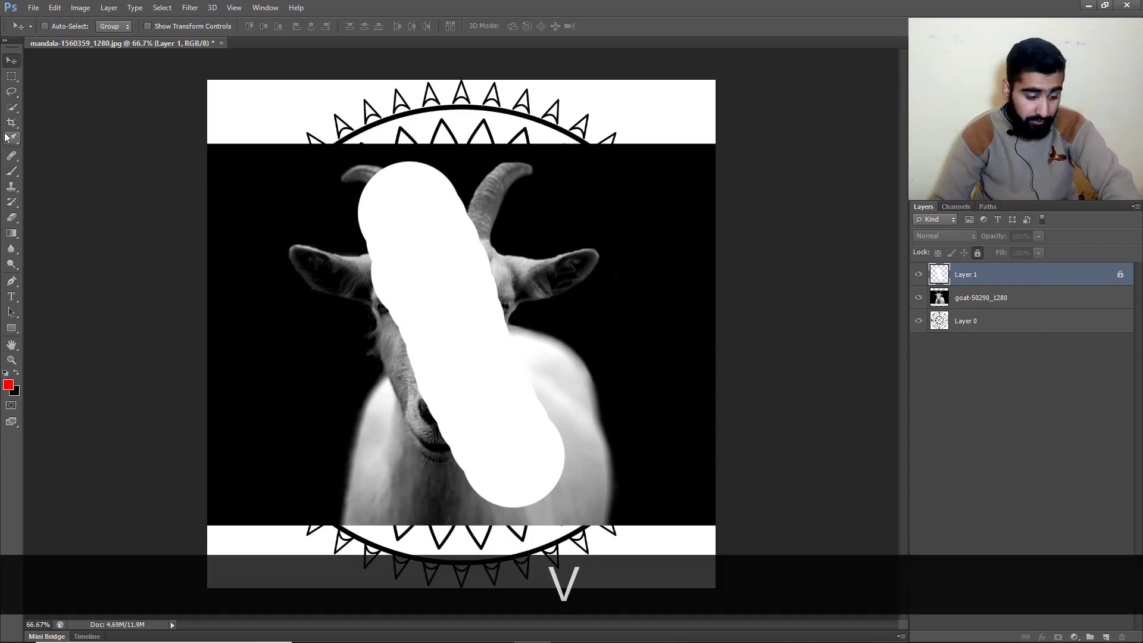
click(447, 258)
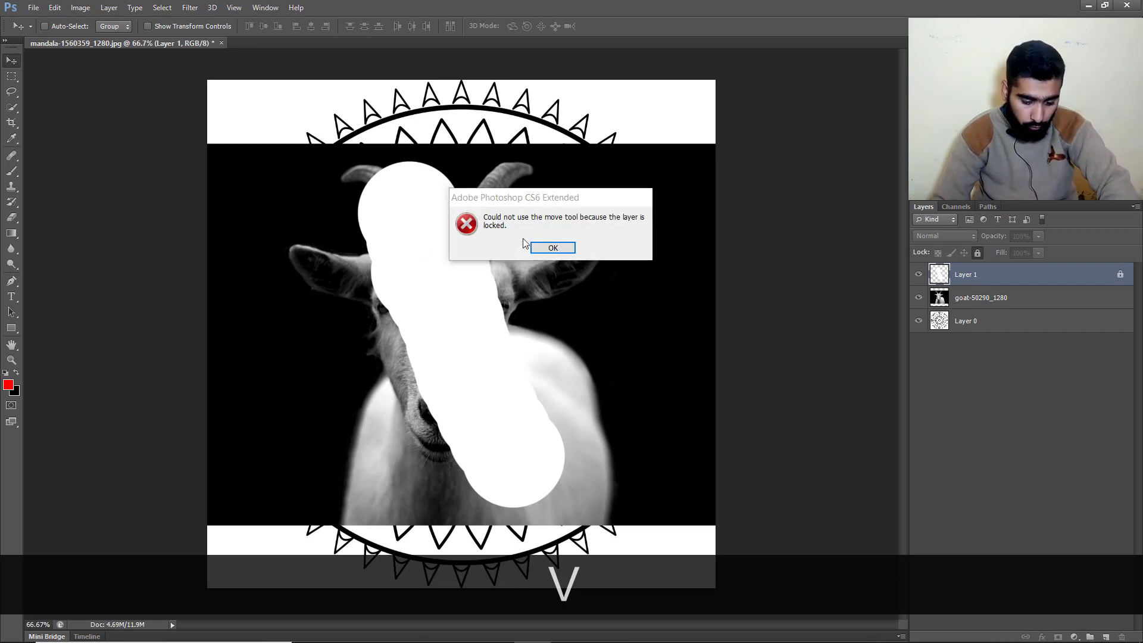
click(546, 248)
click(608, 159)
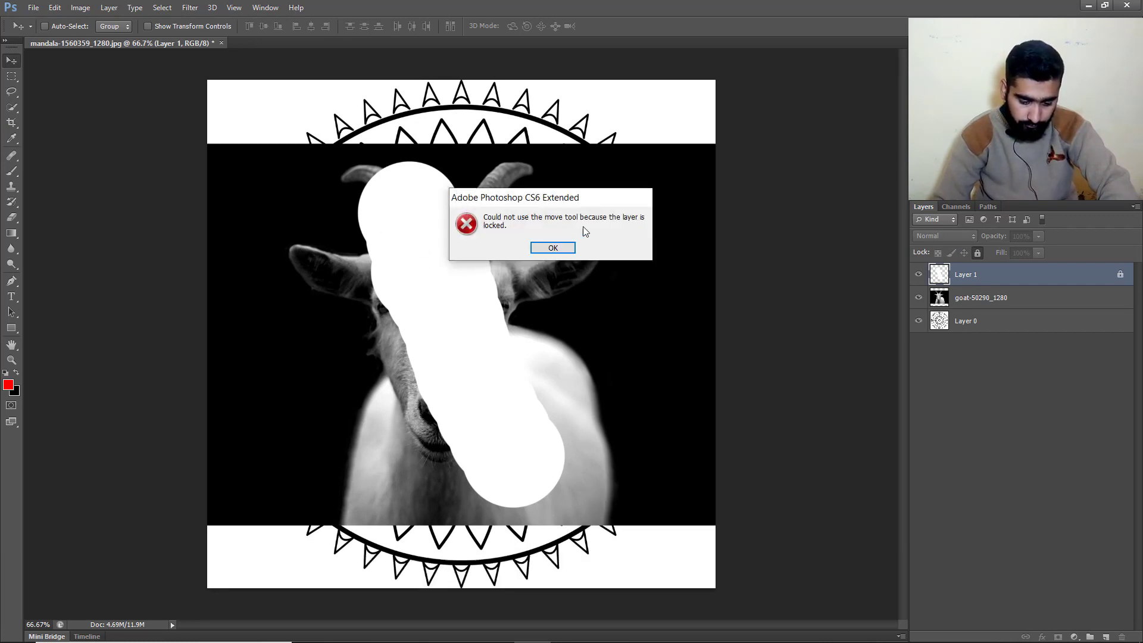
click(553, 248)
click(976, 253)
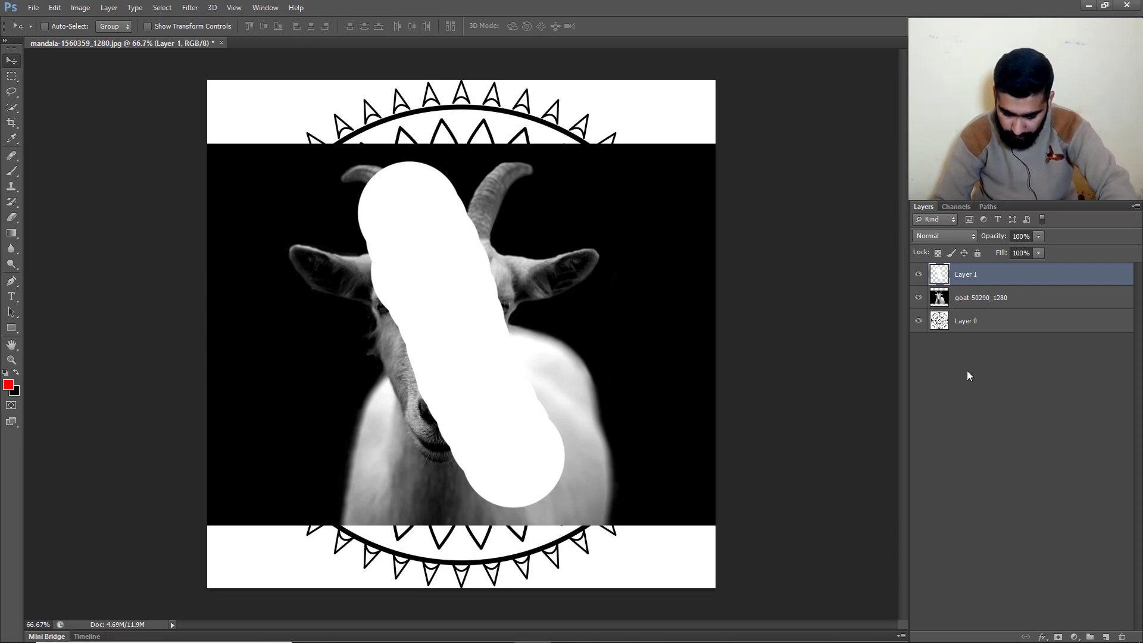
Switch the layer previews to Large Thumbnails.
right_click(922, 280)
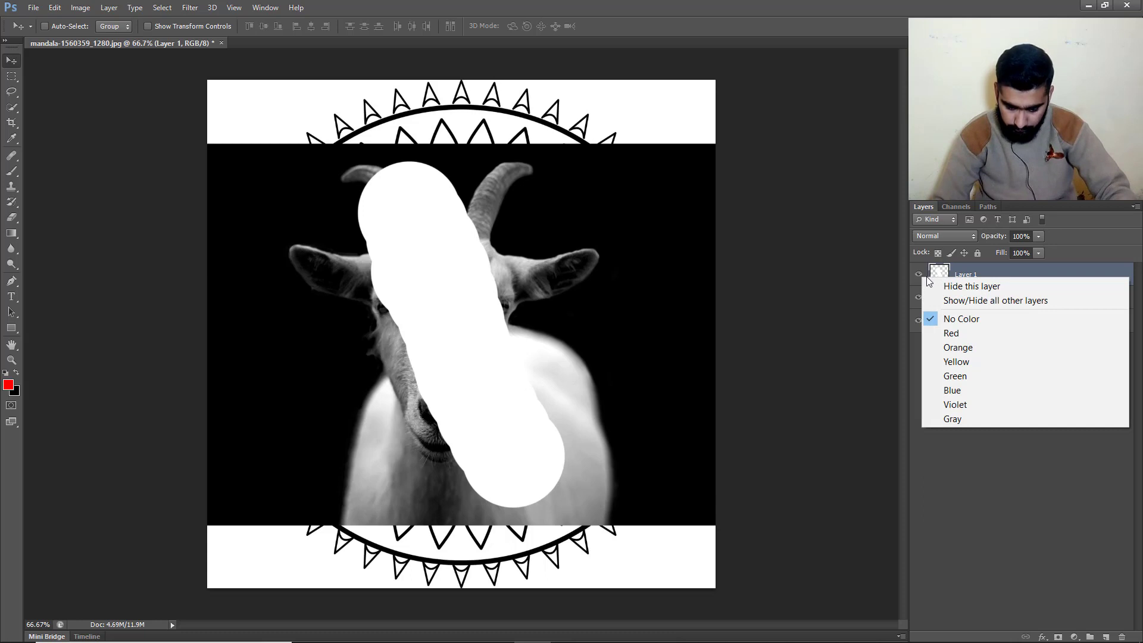
right_click(933, 276)
right_click(933, 276)
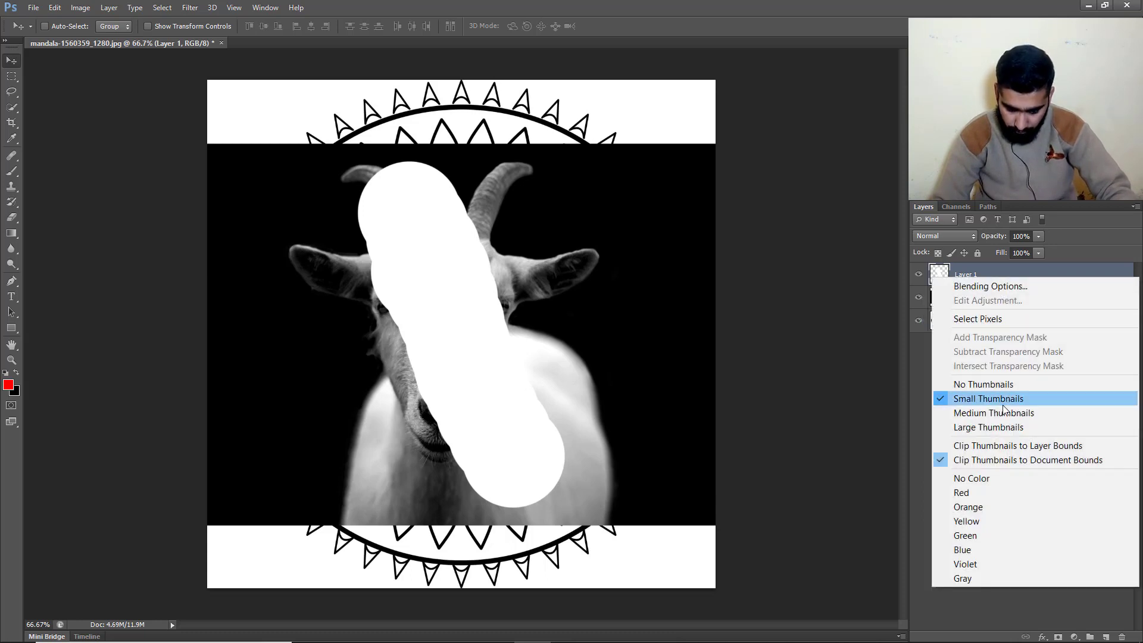
click(1006, 427)
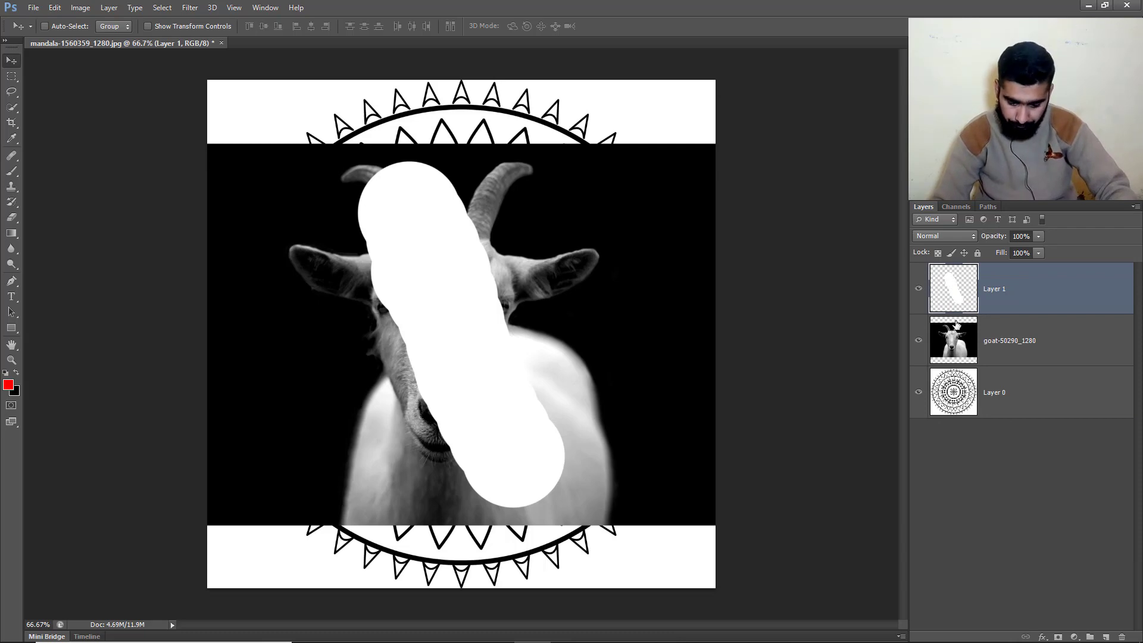
Hide and show Layer 1 and the goat-50290_1280 layer one after the other.
click(918, 289)
click(919, 289)
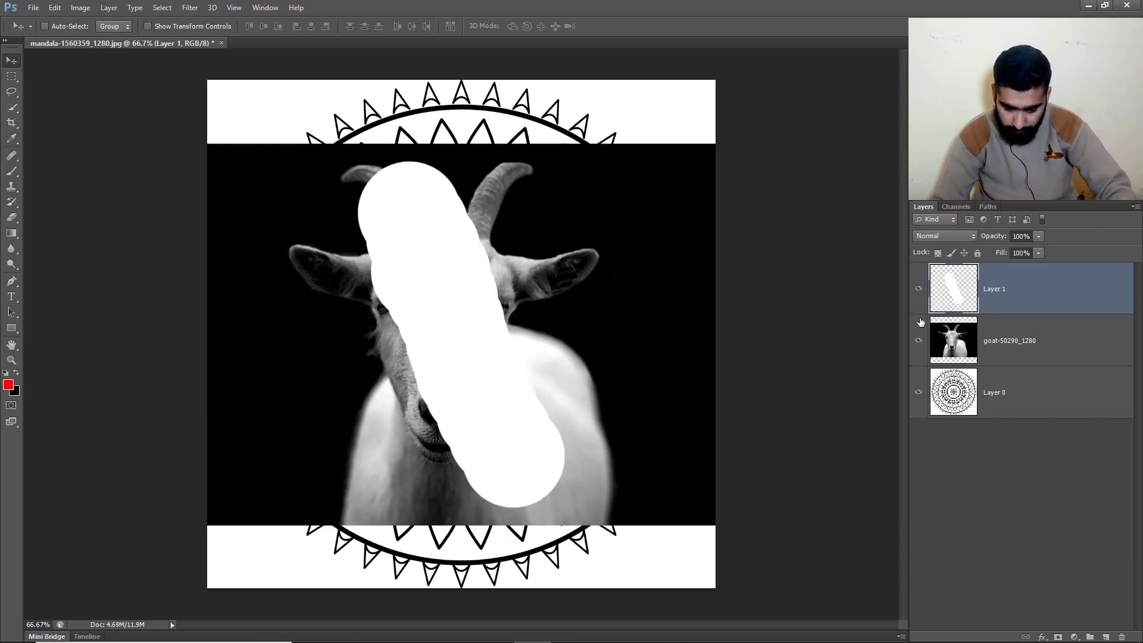
click(919, 342)
click(919, 342)
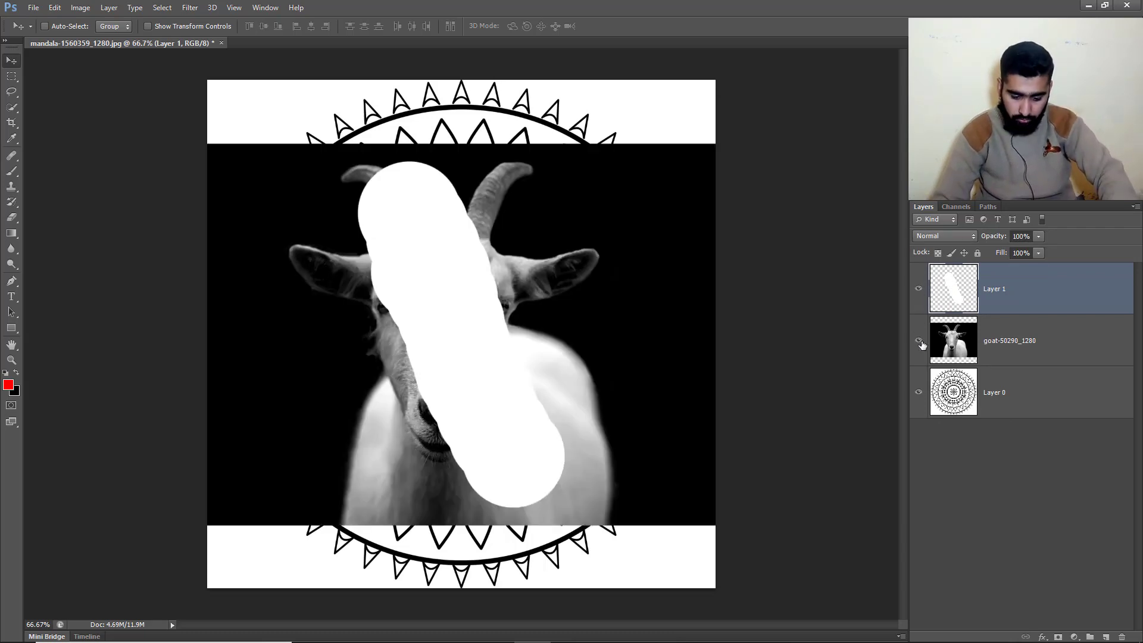
click(920, 343)
click(919, 342)
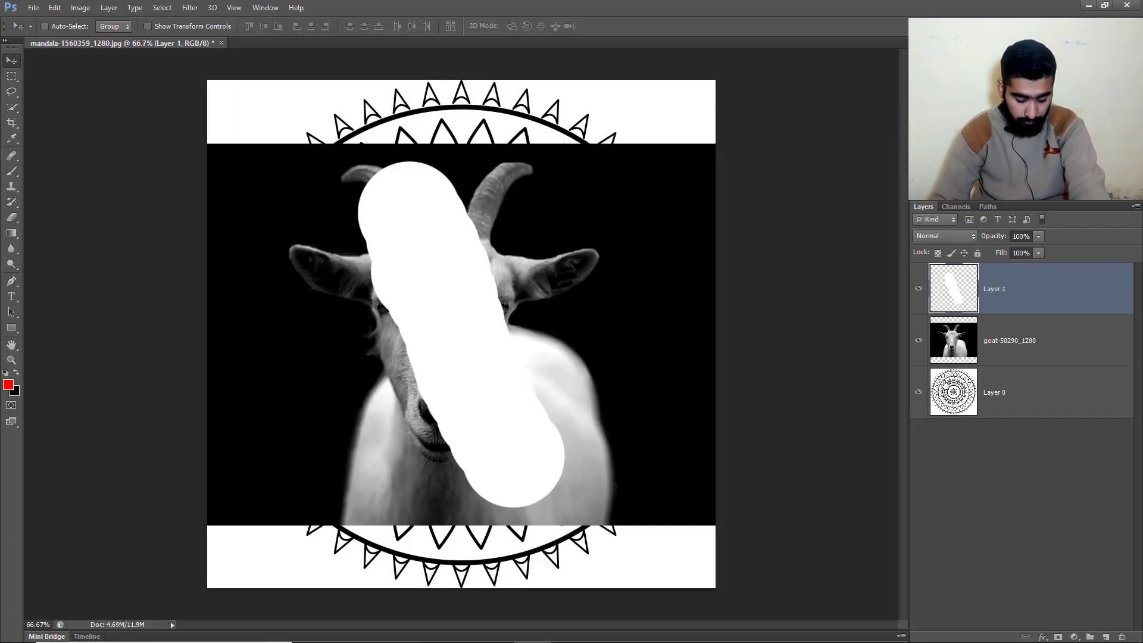
Isolate Layer 0 by hiding all other layers and restore them, also toggling the visibility of Layer 0 alone.
key(alt)
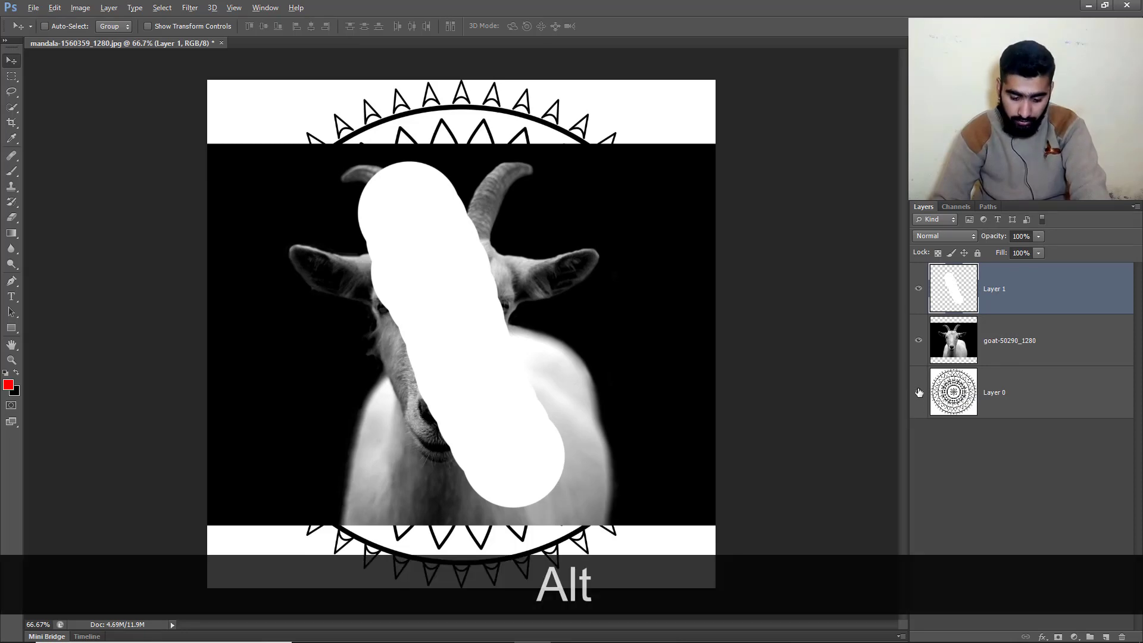
alt+click(918, 392)
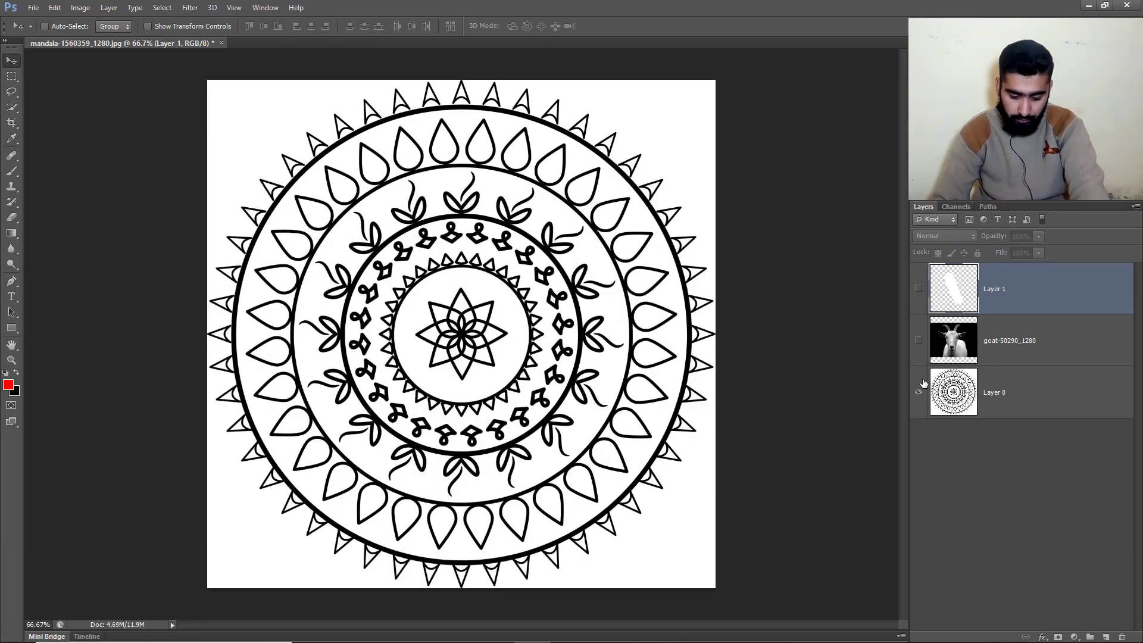
alt+click(918, 391)
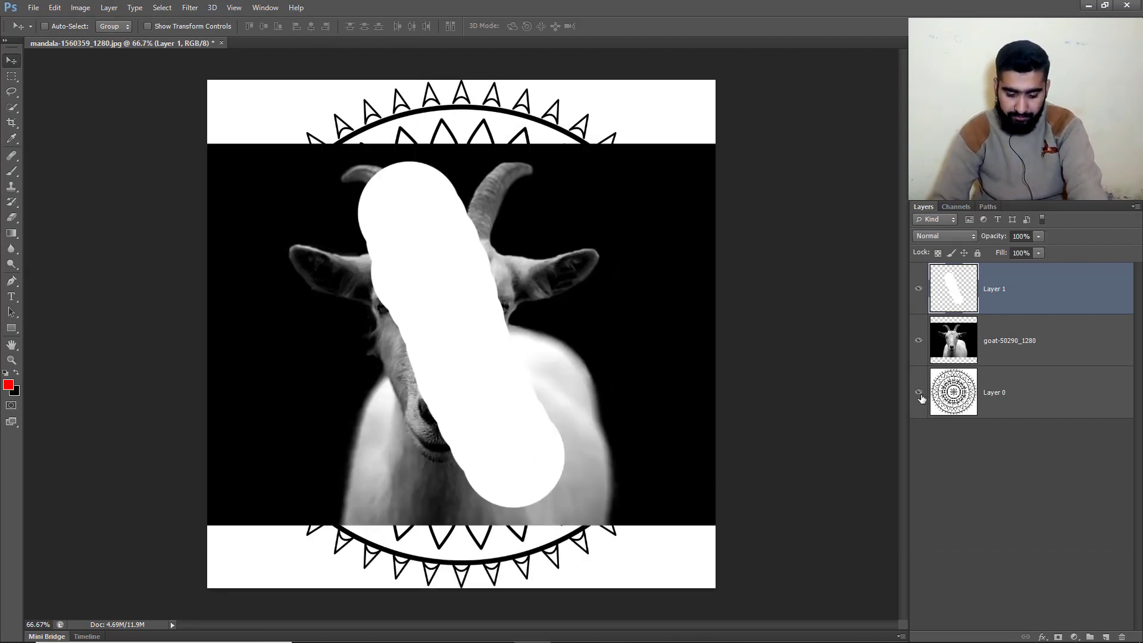
click(920, 394)
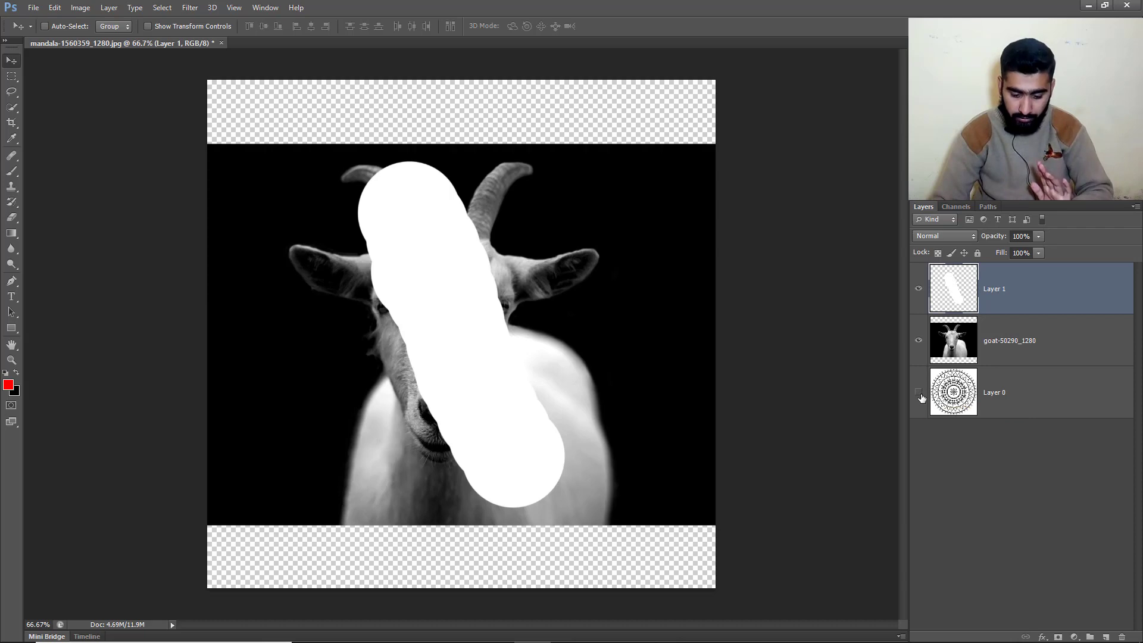
click(920, 394)
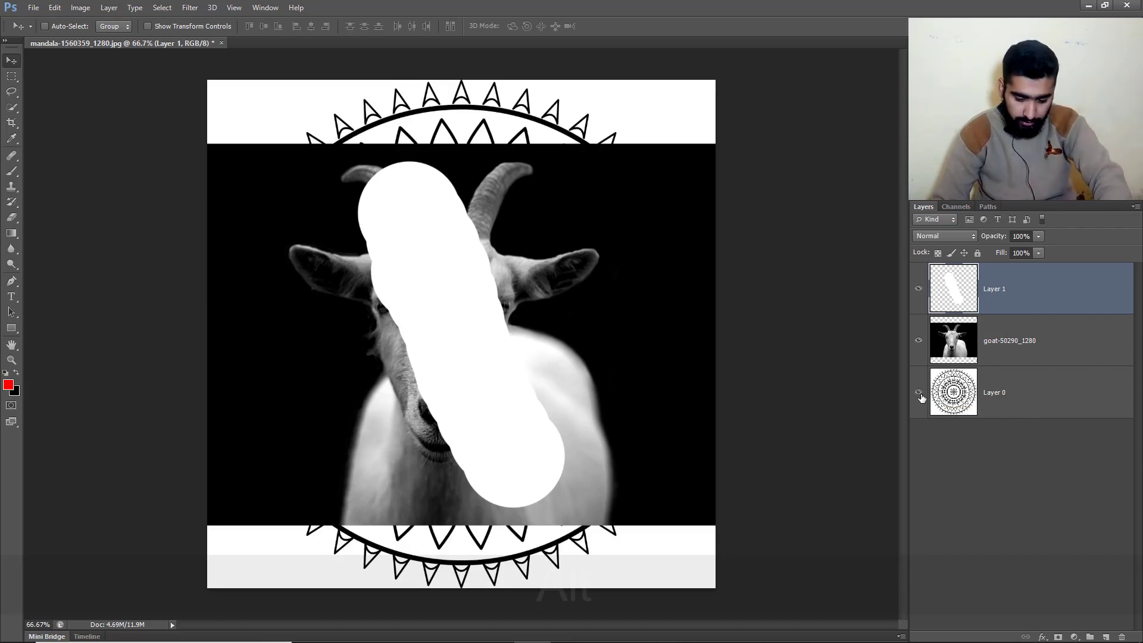
alt+click(920, 394)
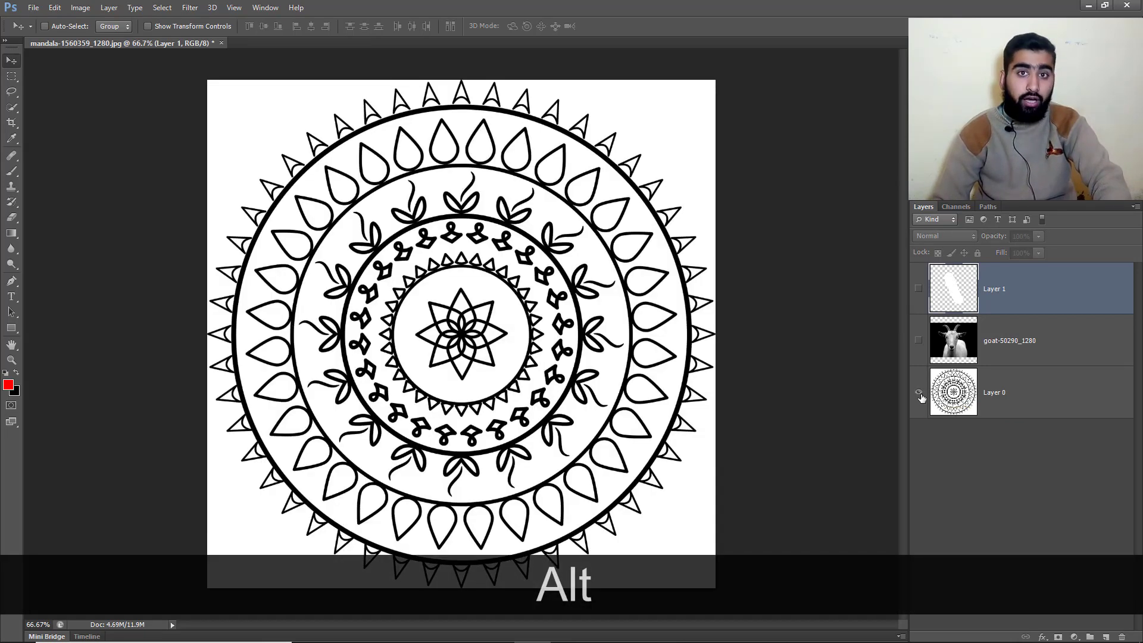
alt+click(920, 394)
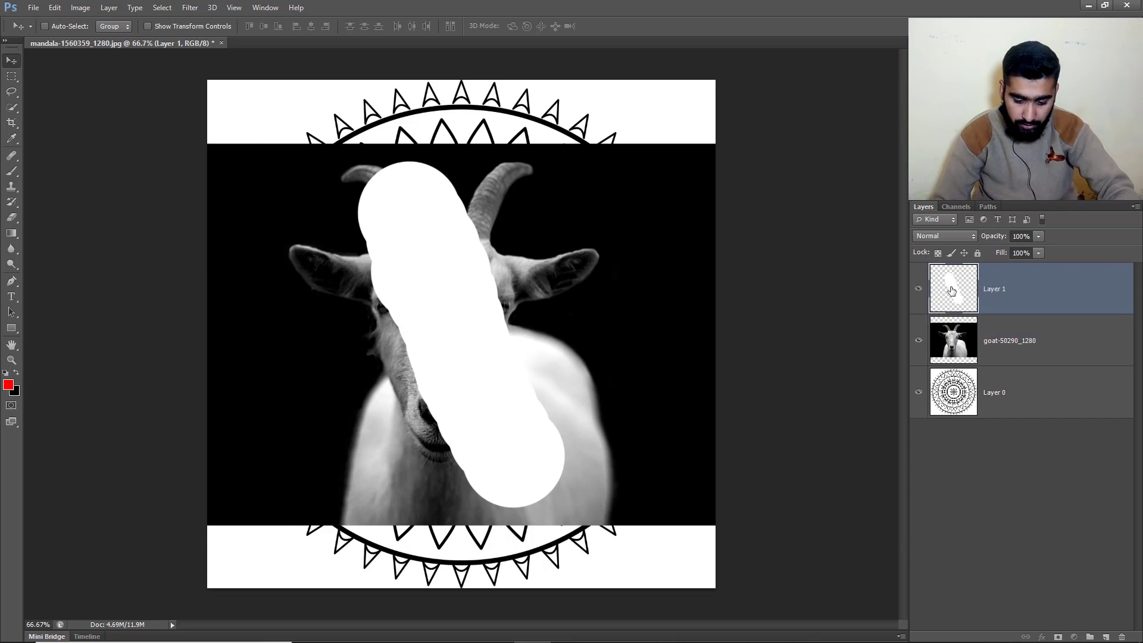
Duplicate Layer 1 and add a new empty layer above the copy.
drag(947, 287, 1106, 638)
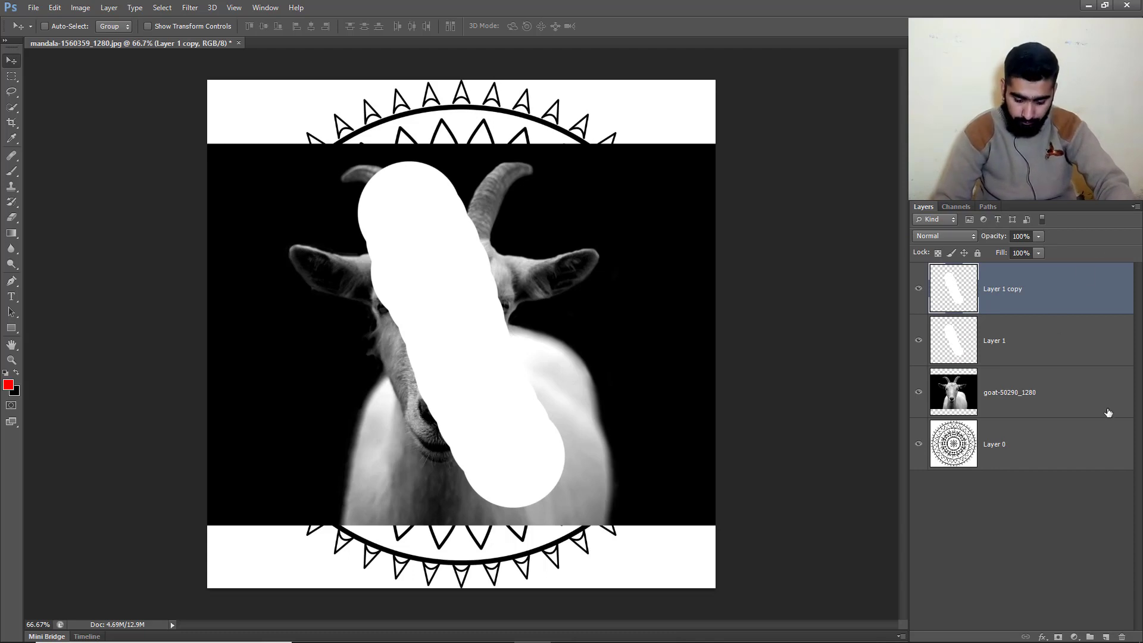
click(1105, 637)
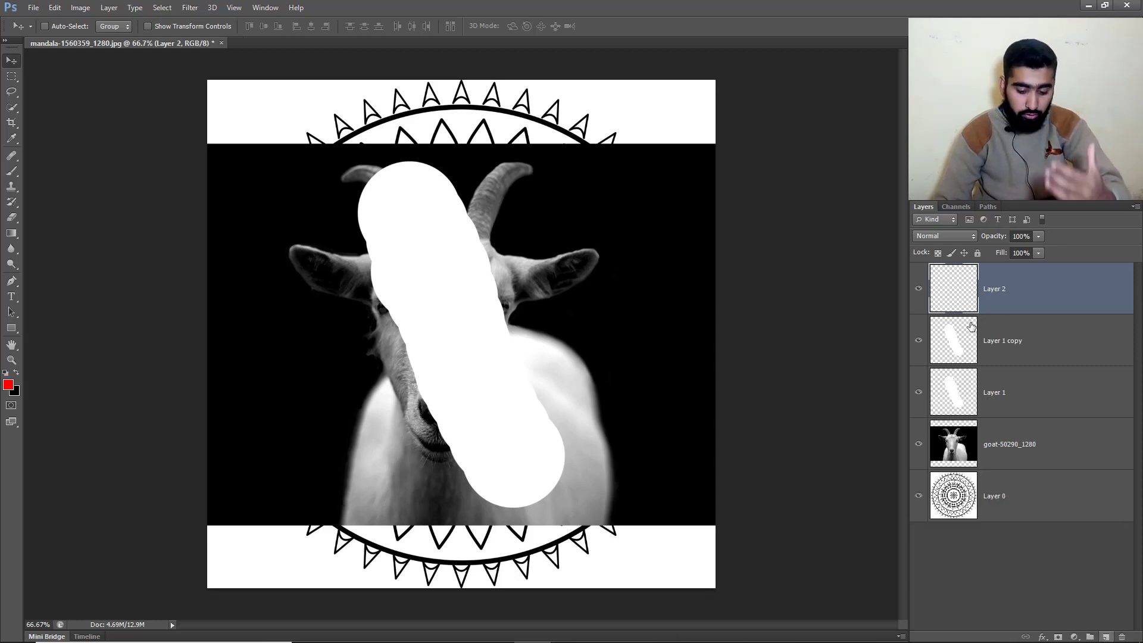
Move Layer 1 copy to the bottom of the layer stack and duplicate the goat-50290_1280 layer.
drag(968, 350, 1088, 631)
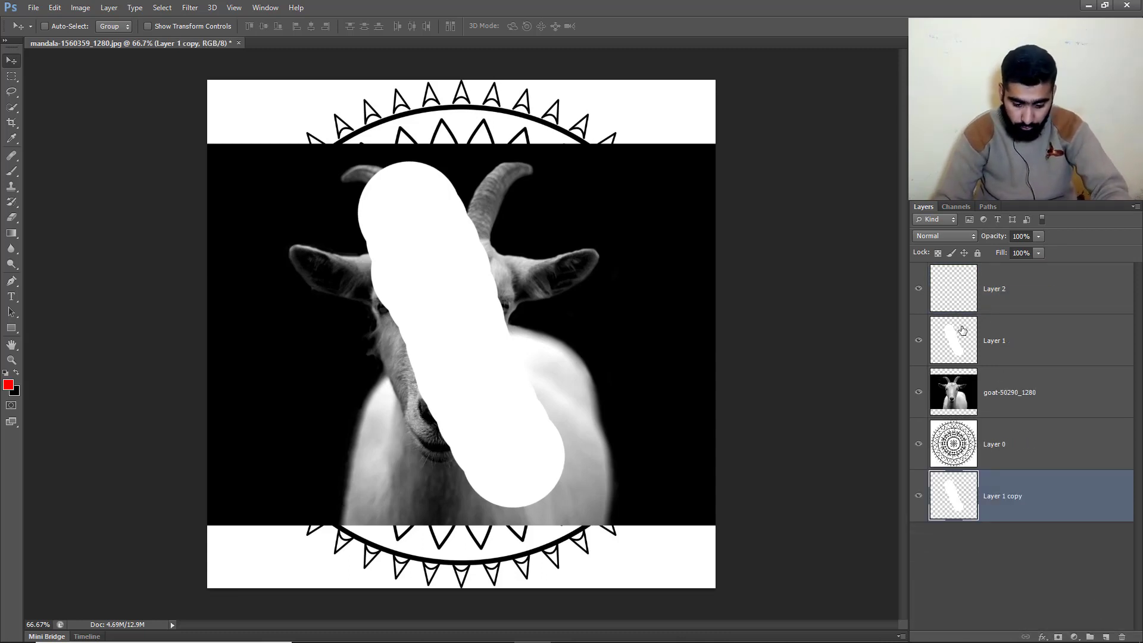
drag(959, 393, 1108, 631)
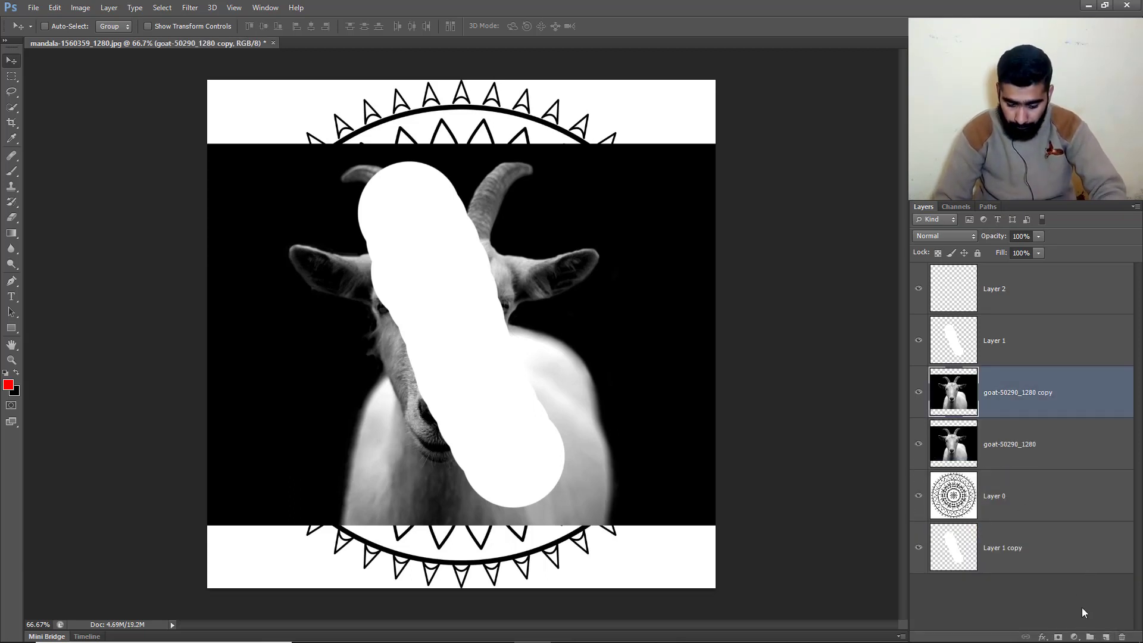
Add a new empty layer above the goat copy and delete it again.
click(1104, 636)
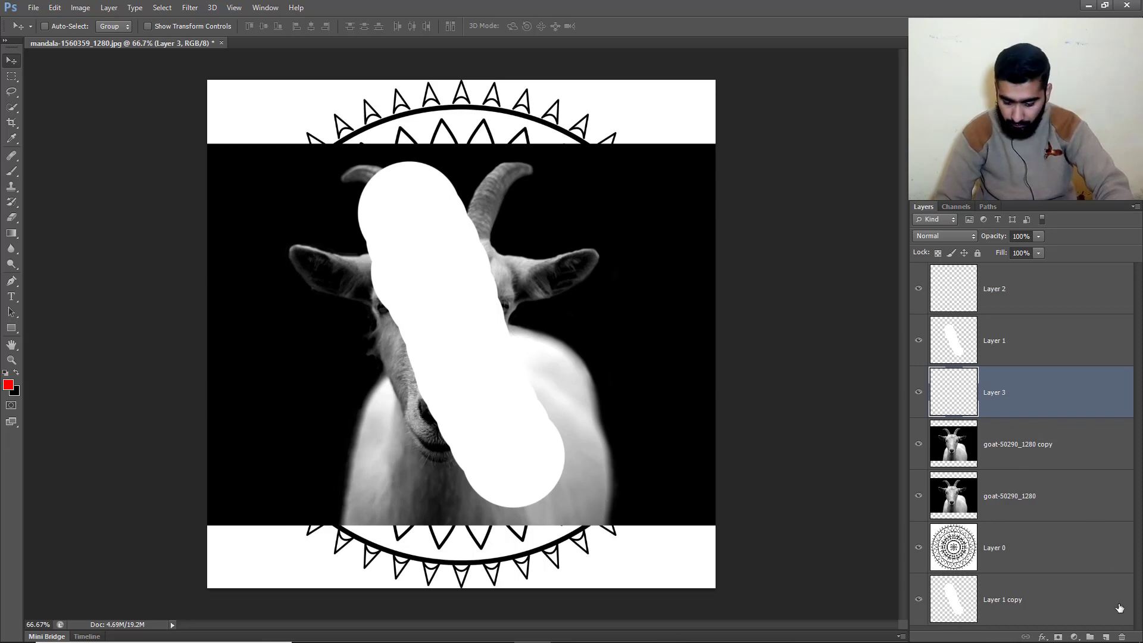
click(1122, 637)
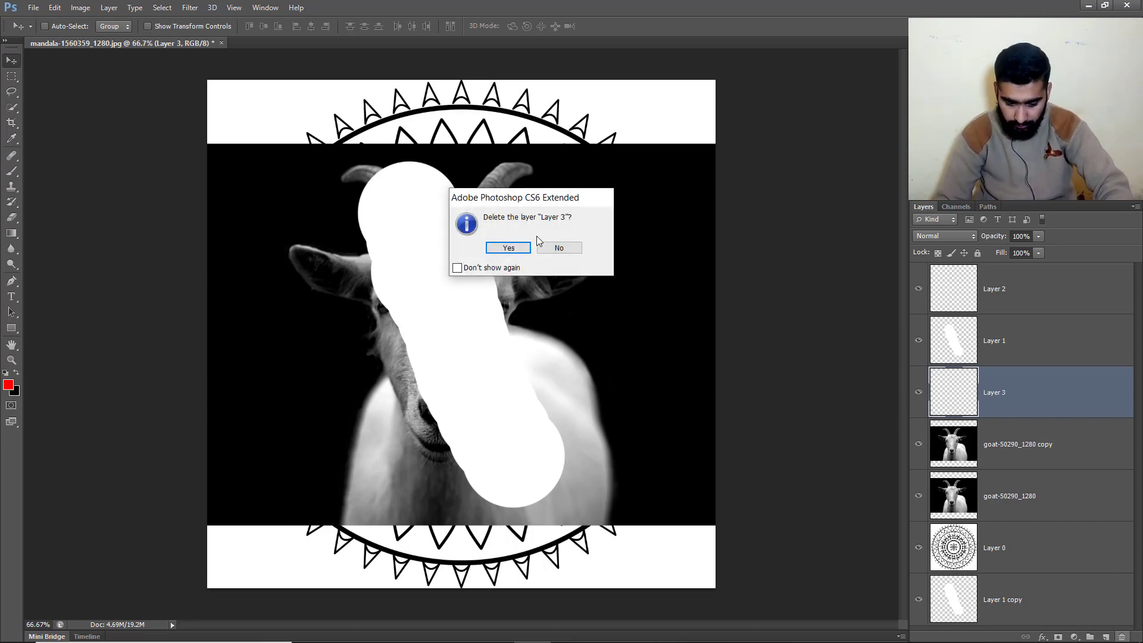
click(519, 255)
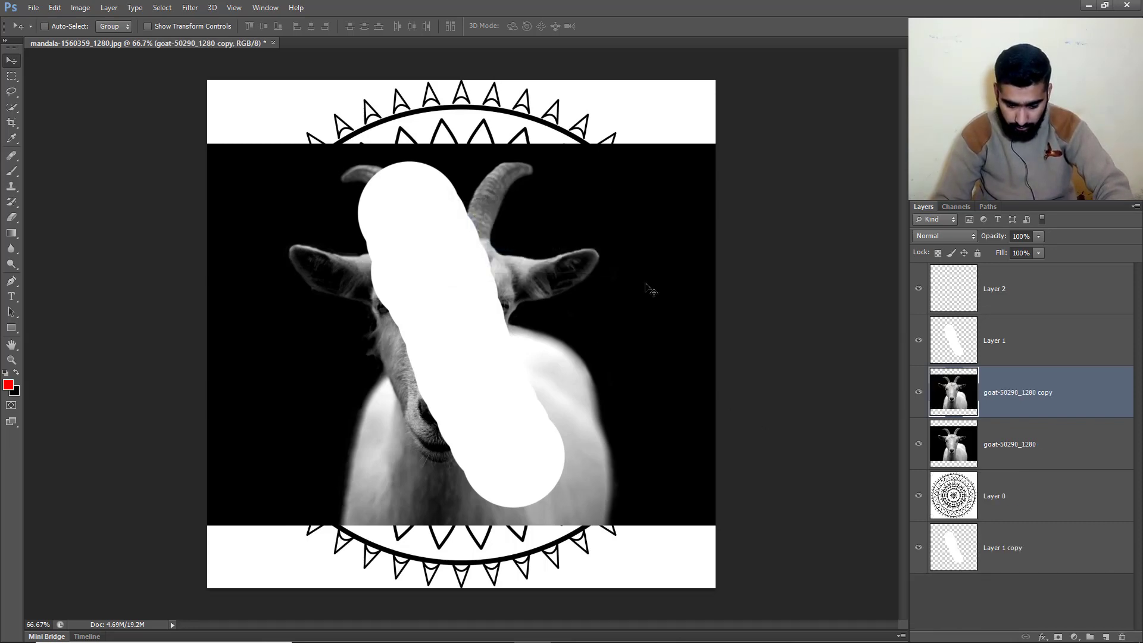
Delete Layer 1, the empty Layer 2 and the goat-50290_1280 copy layer.
click(1000, 350)
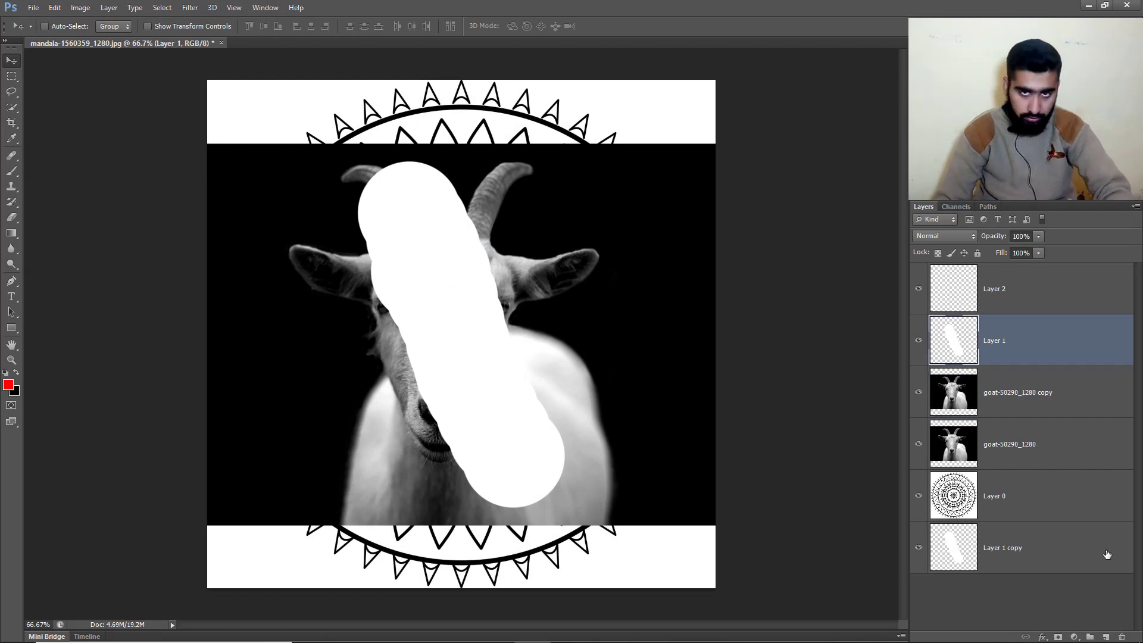
click(1122, 637)
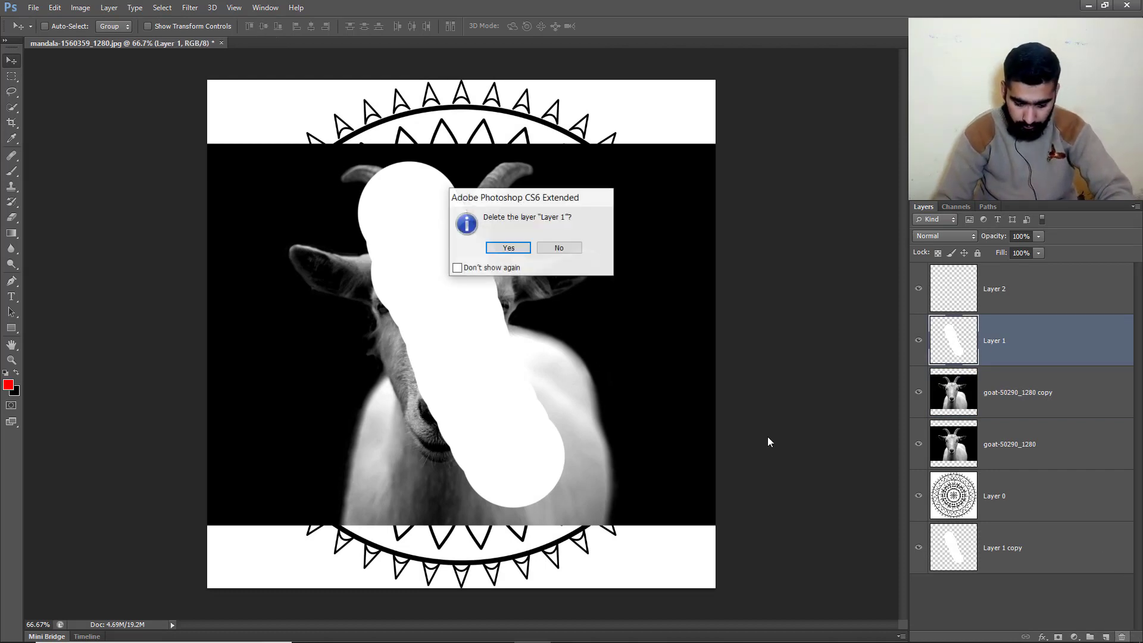
click(509, 248)
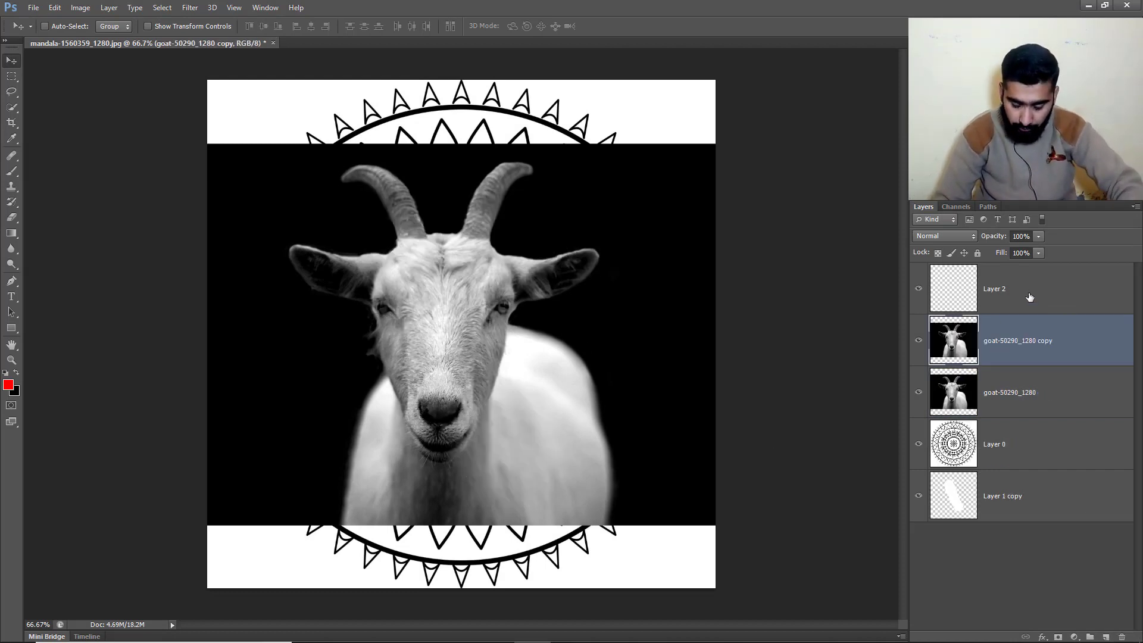
drag(973, 288, 1122, 637)
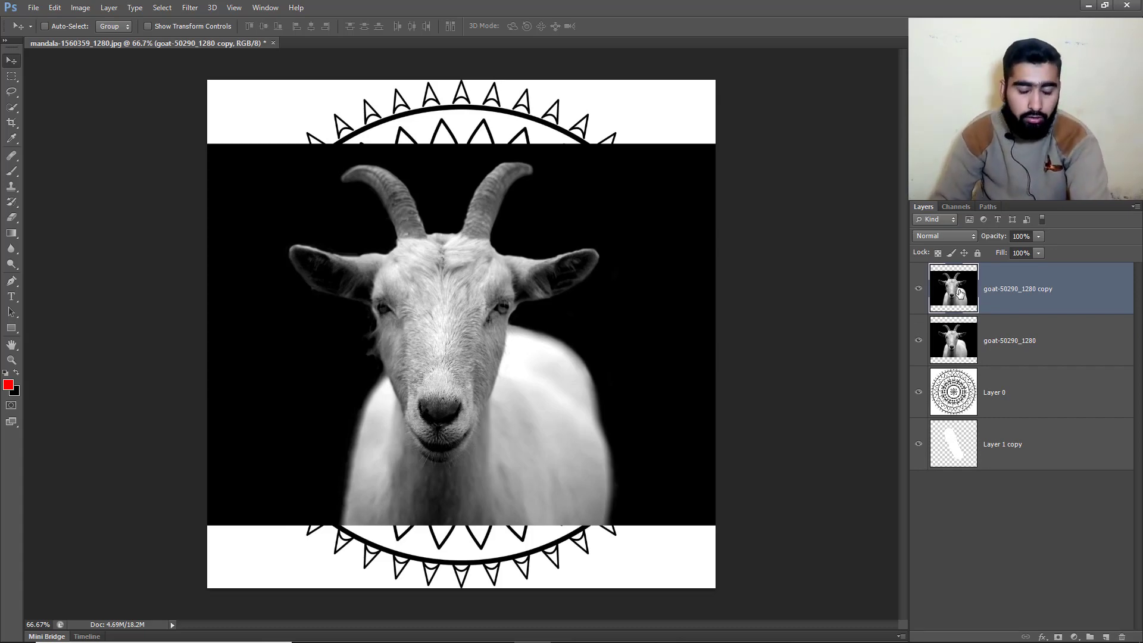
key(Delete)
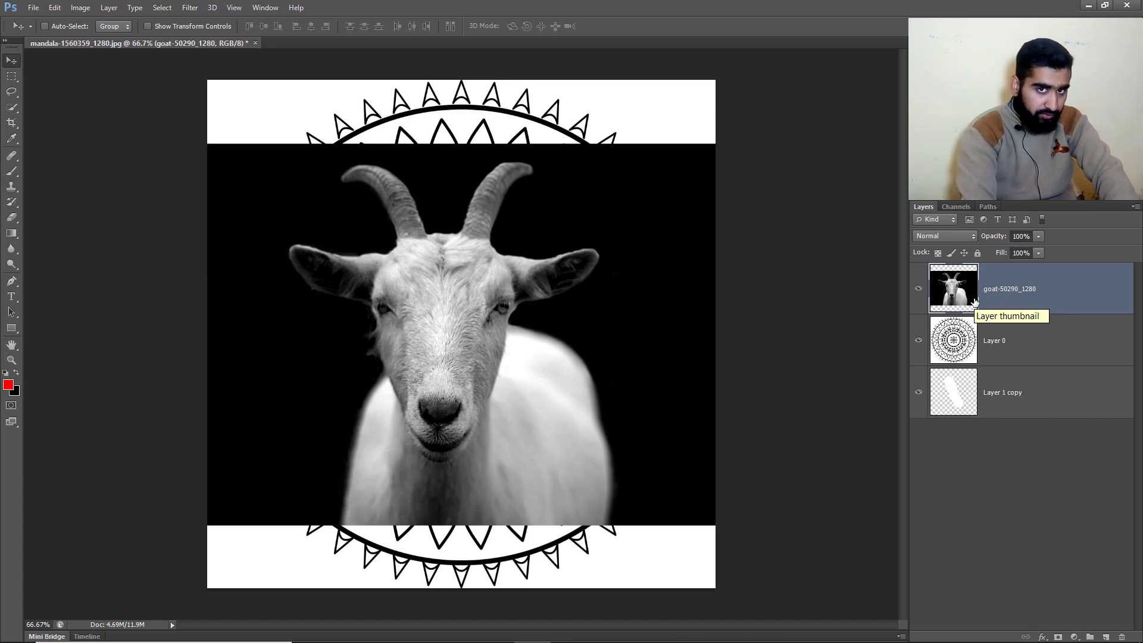
Duplicate the goat-50290_1280 layer, and add a new empty layer with default settings above the copy and delete it again.
key(ctrl+j)
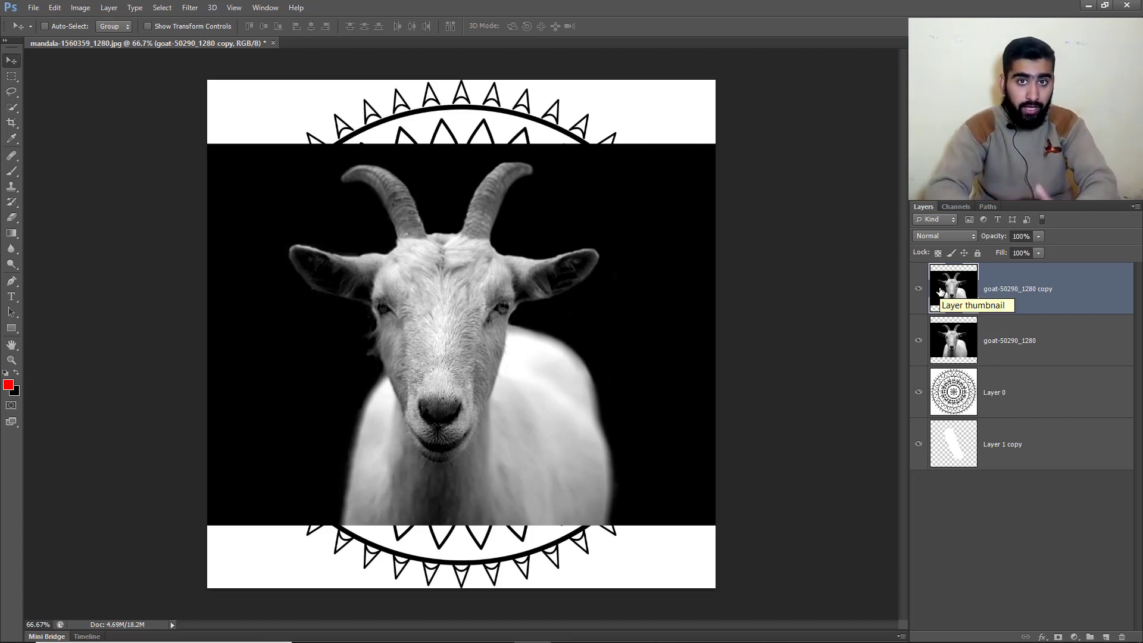
key(ctrl+shift+n)
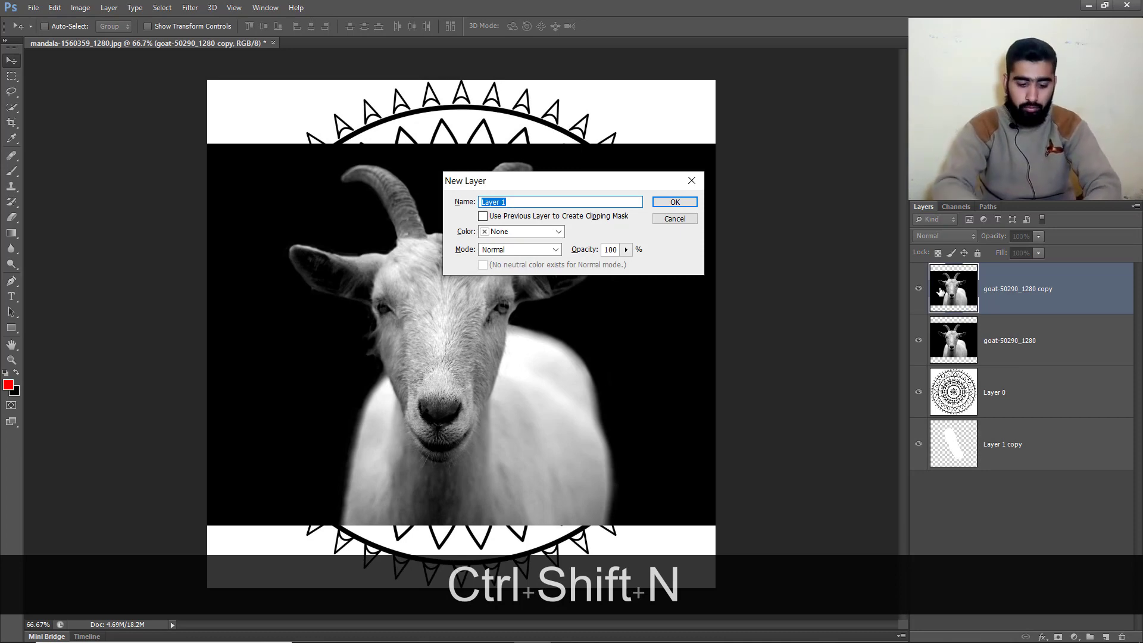
click(674, 203)
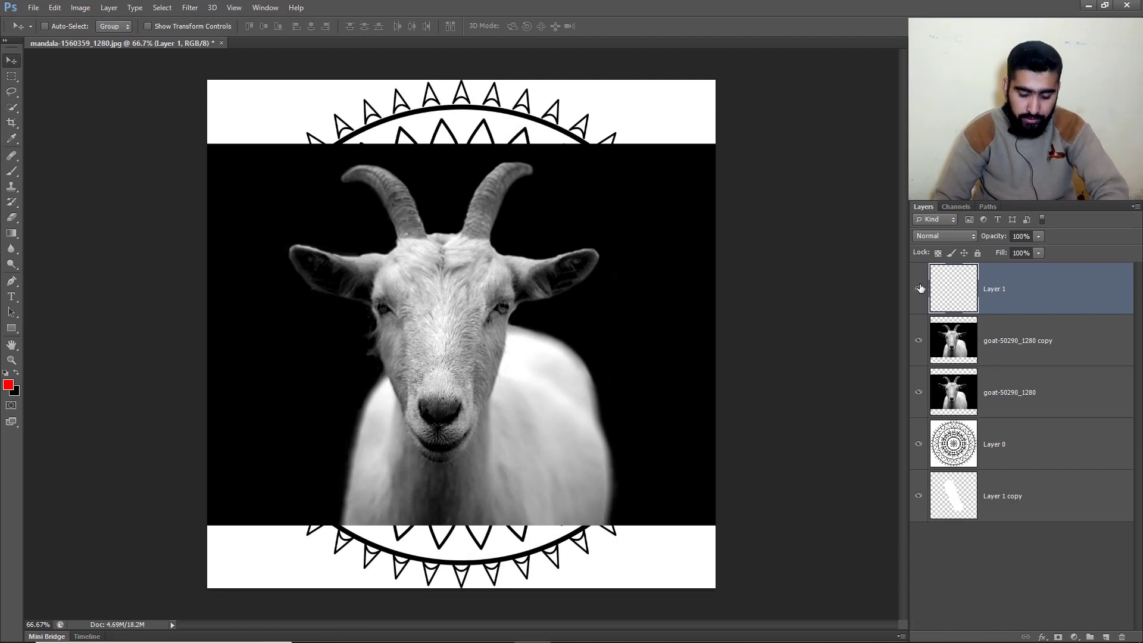
key(Delete)
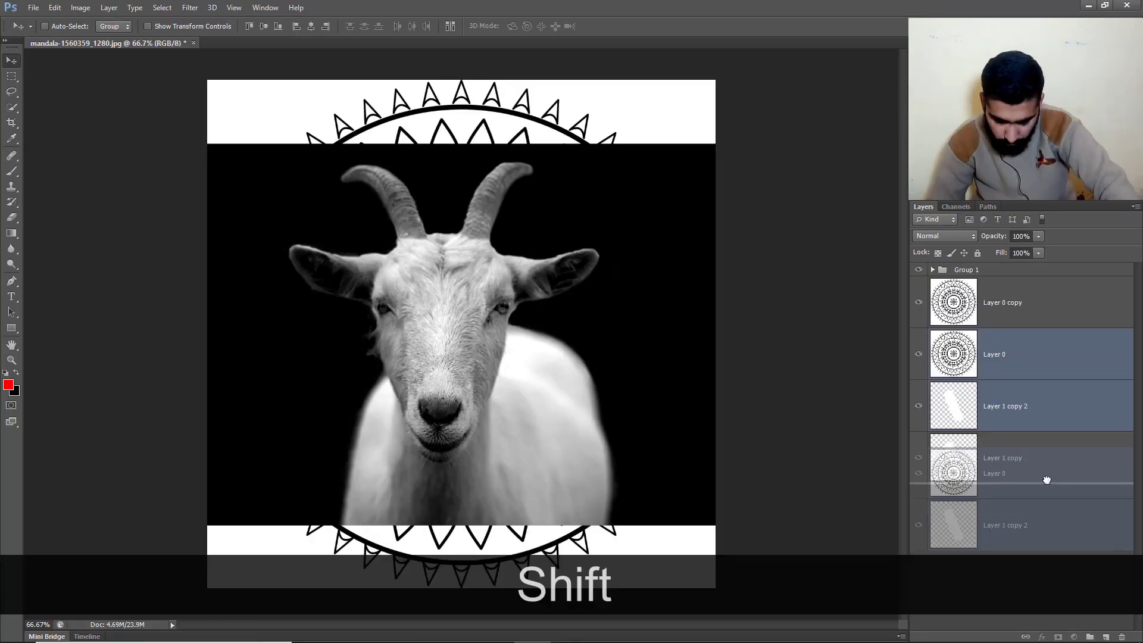
Group Layer 0 with Layer 1 copy 2 and expand both layer groups to show their contents.
drag(1045, 477, 1090, 636)
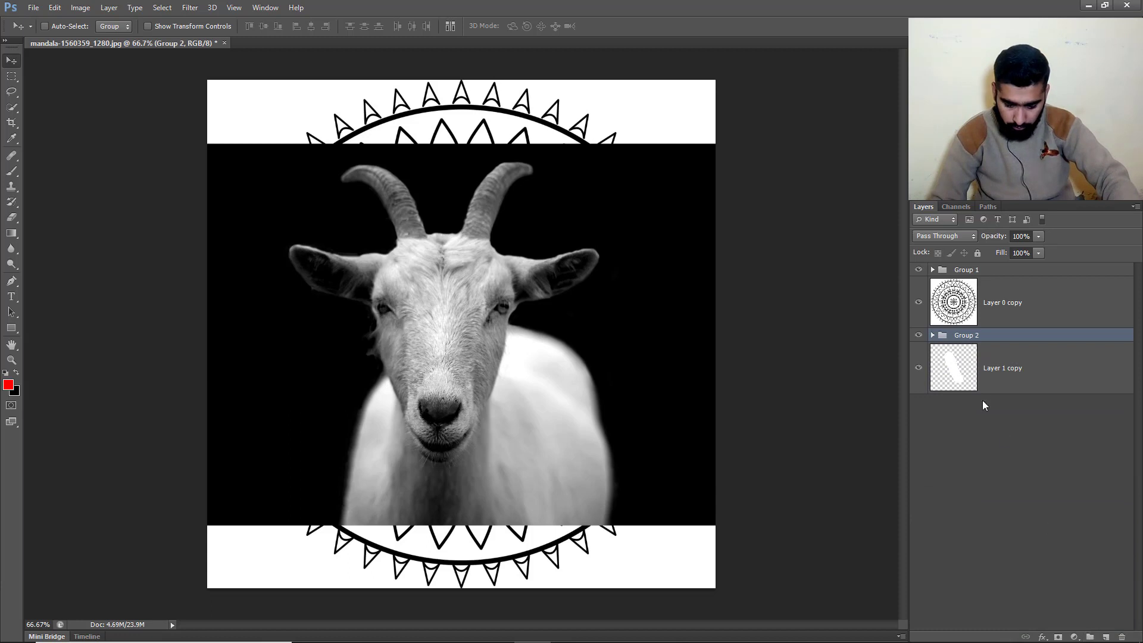
click(933, 335)
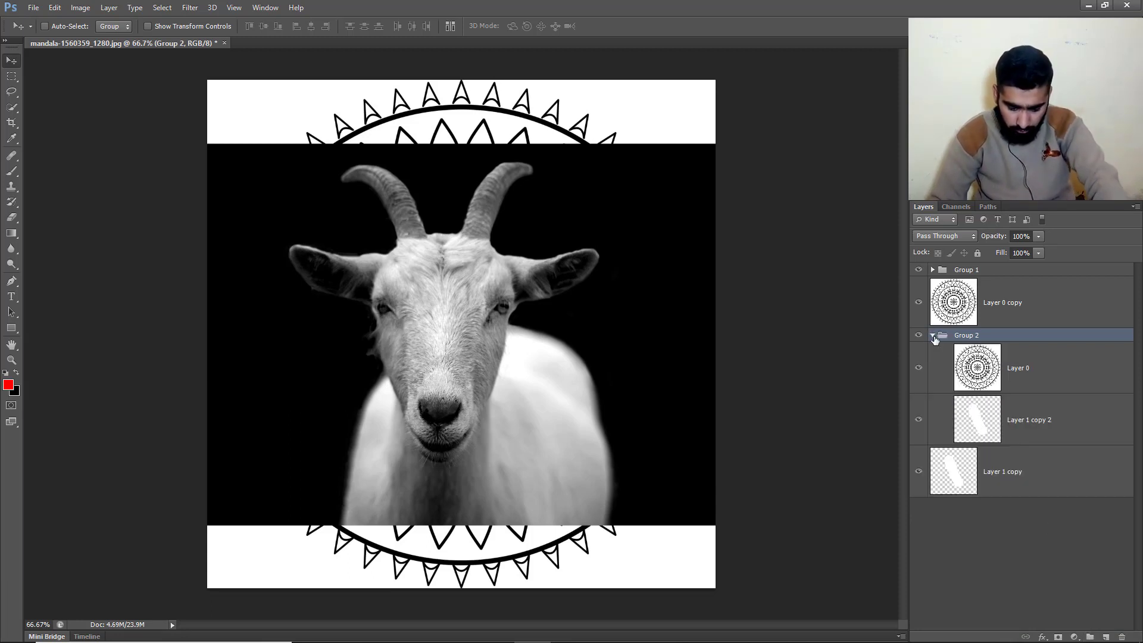
click(933, 270)
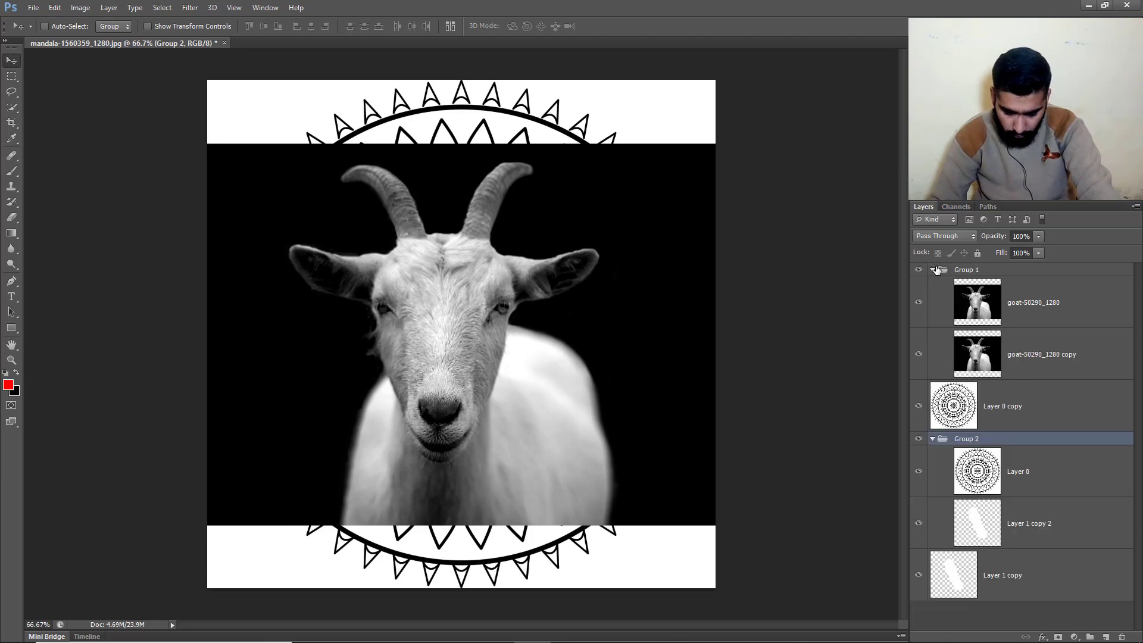
Delete Group 1 and Group 2 together with the layers they contain.
drag(942, 270, 1123, 636)
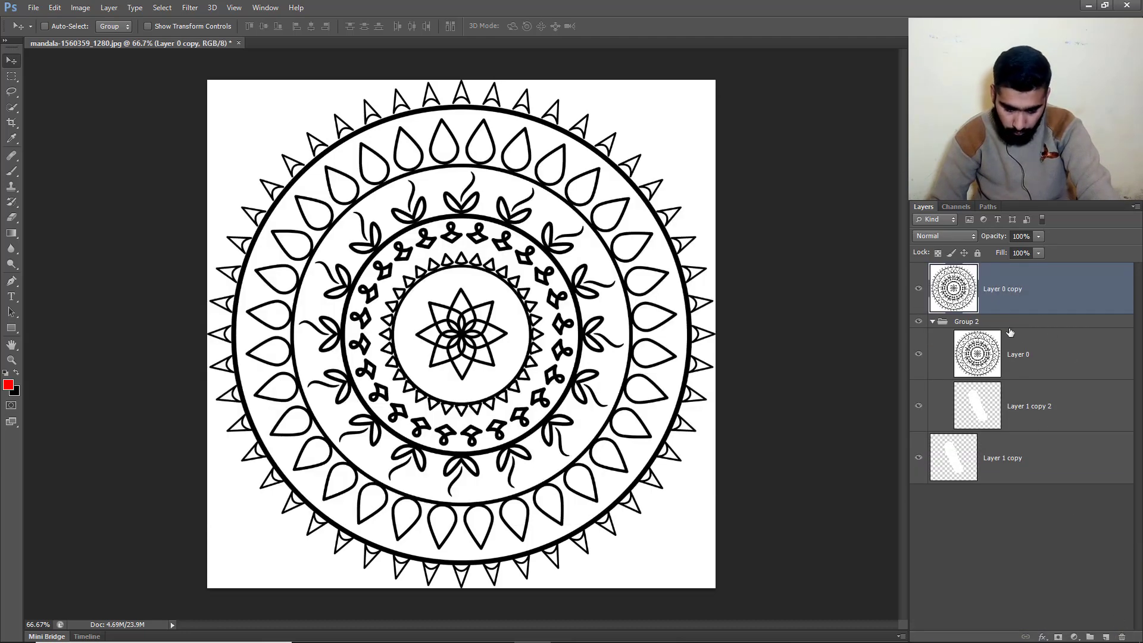
drag(945, 322, 1122, 636)
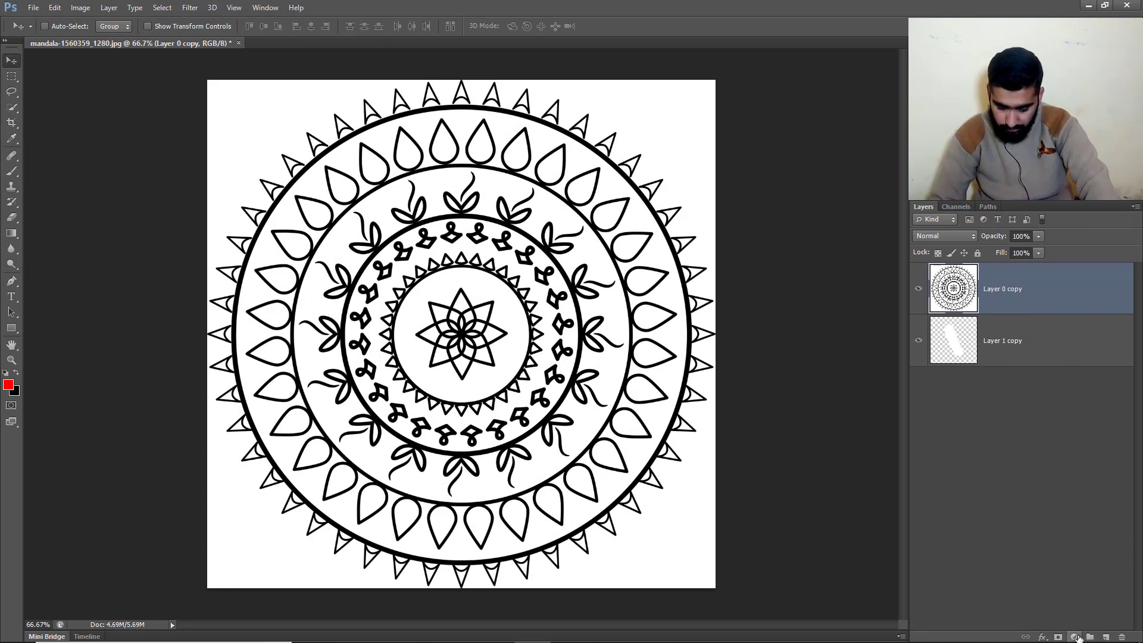
click(1075, 636)
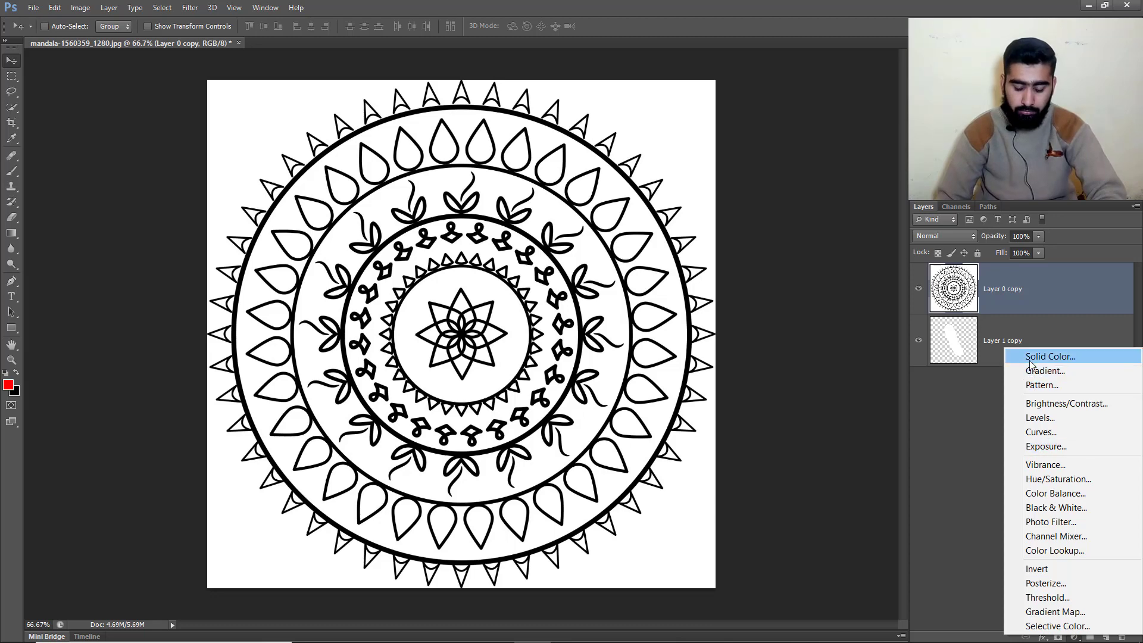
click(967, 441)
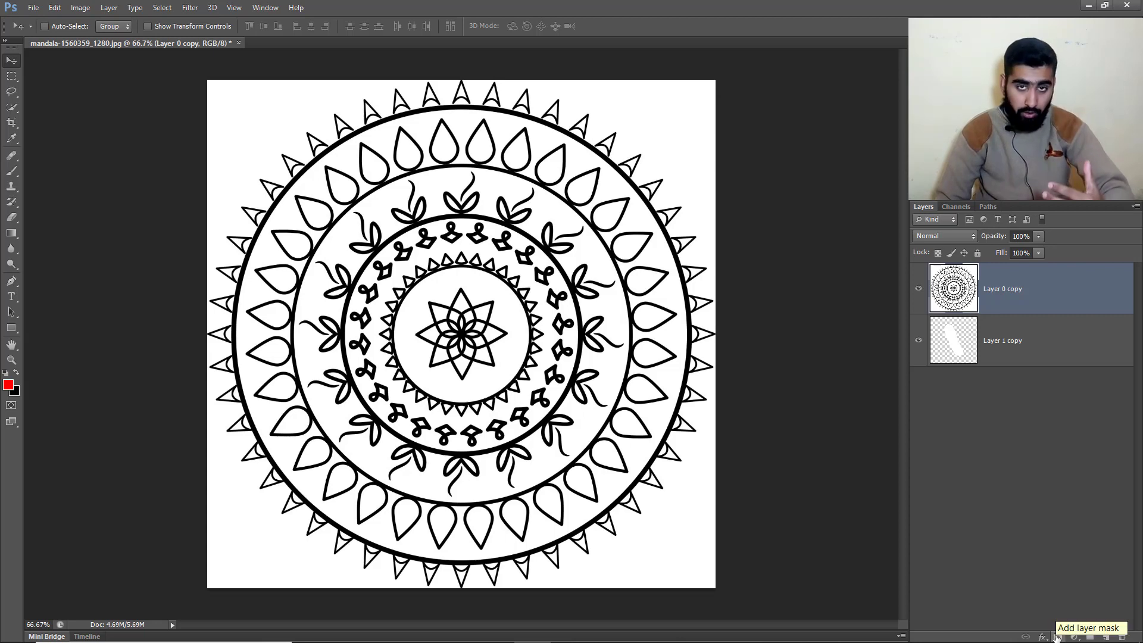
Add a layer mask to Layer 0 copy and brush black on it to hide the upper-left half of the mandala.
click(1058, 637)
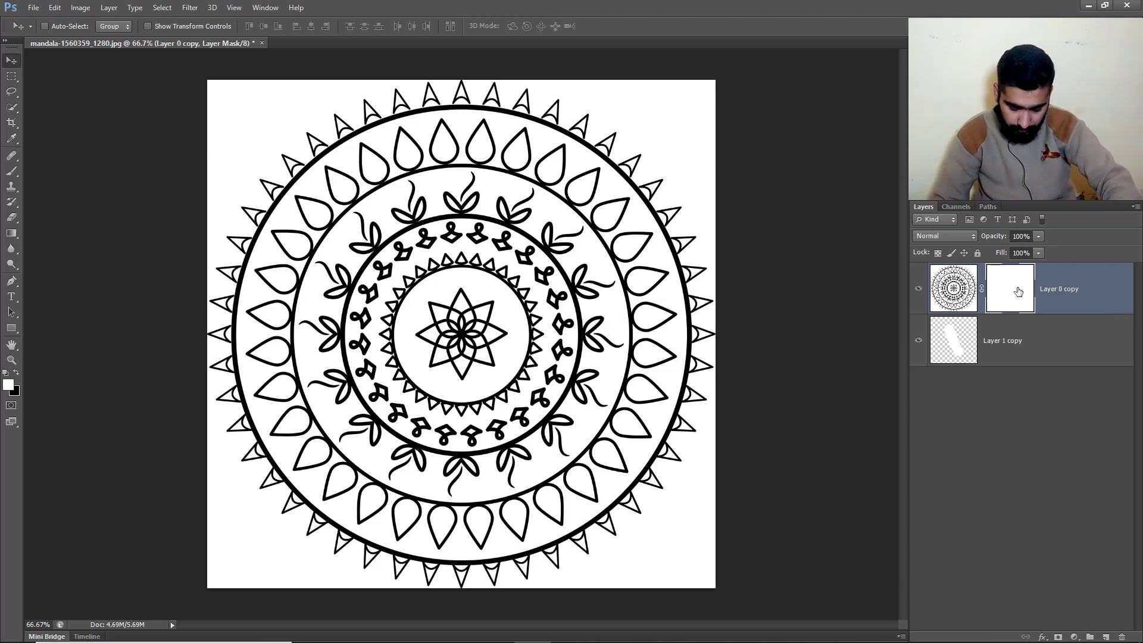
key(b)
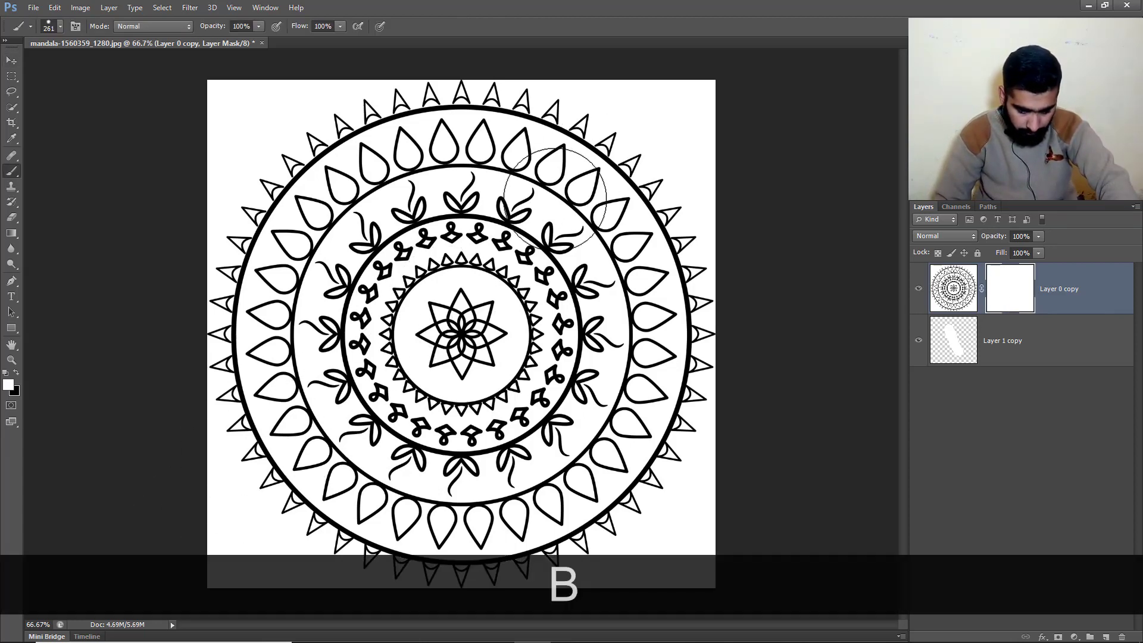
key(x)
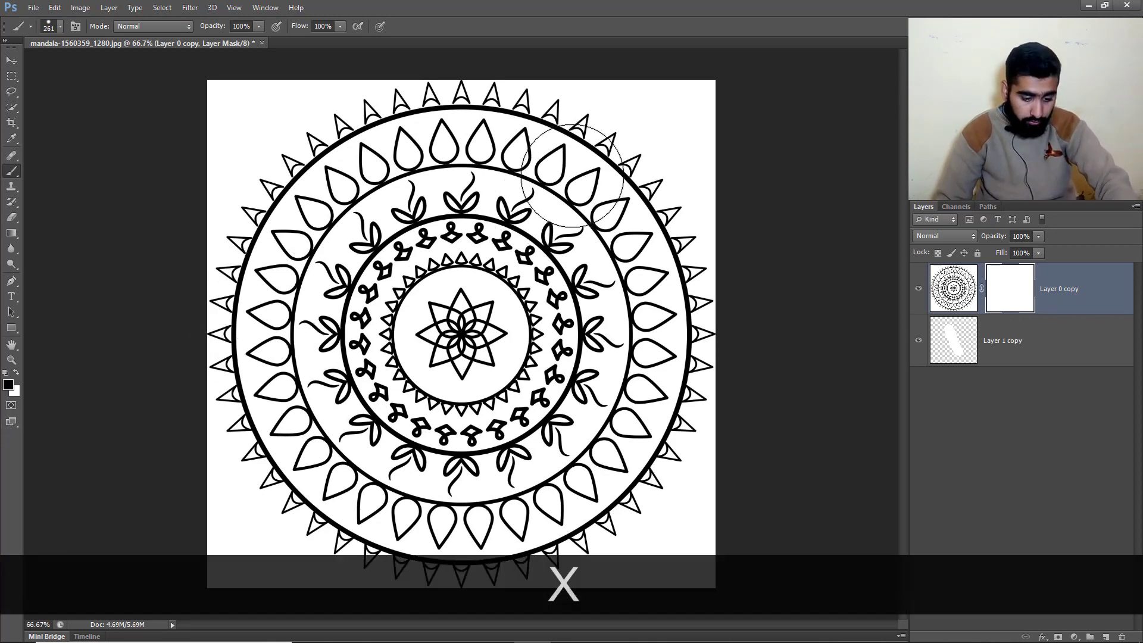
mouse_move(571, 176)
mouse_down()
mouse_move(306, 468)
mouse_move(584, 109)
mouse_move(274, 312)
mouse_move(496, 64)
mouse_move(283, 257)
mouse_move(266, 365)
mouse_move(276, 399)
mouse_move(330, 307)
mouse_move(225, 466)
mouse_move(314, 136)
mouse_move(215, 240)
mouse_move(148, 152)
mouse_move(253, 231)
mouse_move(264, 188)
mouse_move(325, 480)
mouse_move(316, 416)
mouse_up()
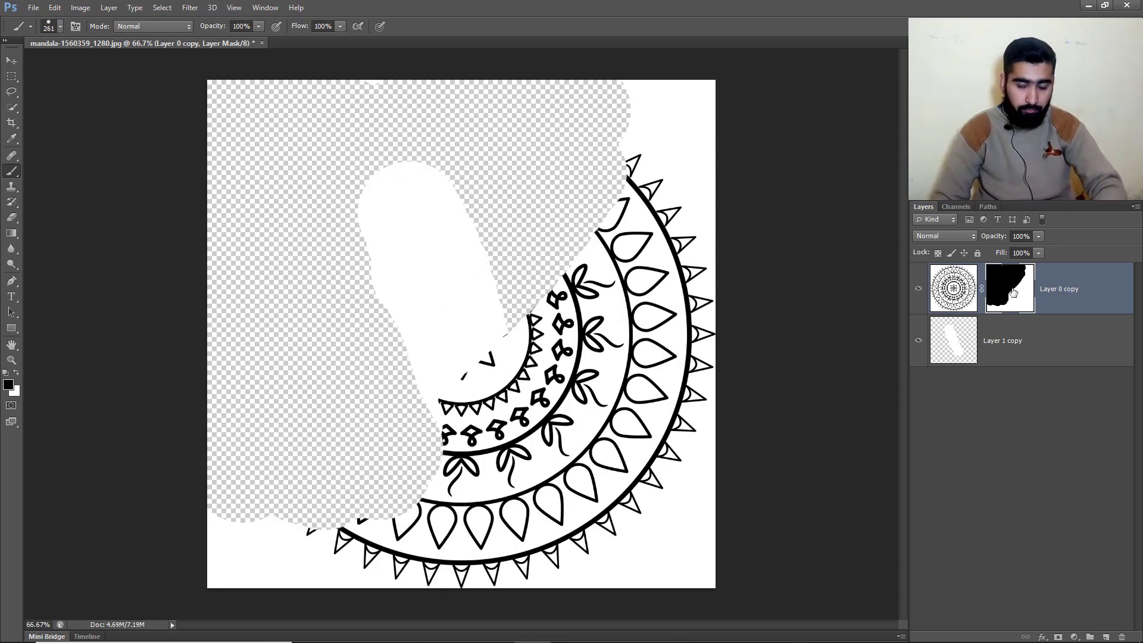
Brush white on the mask of Layer 0 copy to bring back the hidden part of the mandala.
click(16, 373)
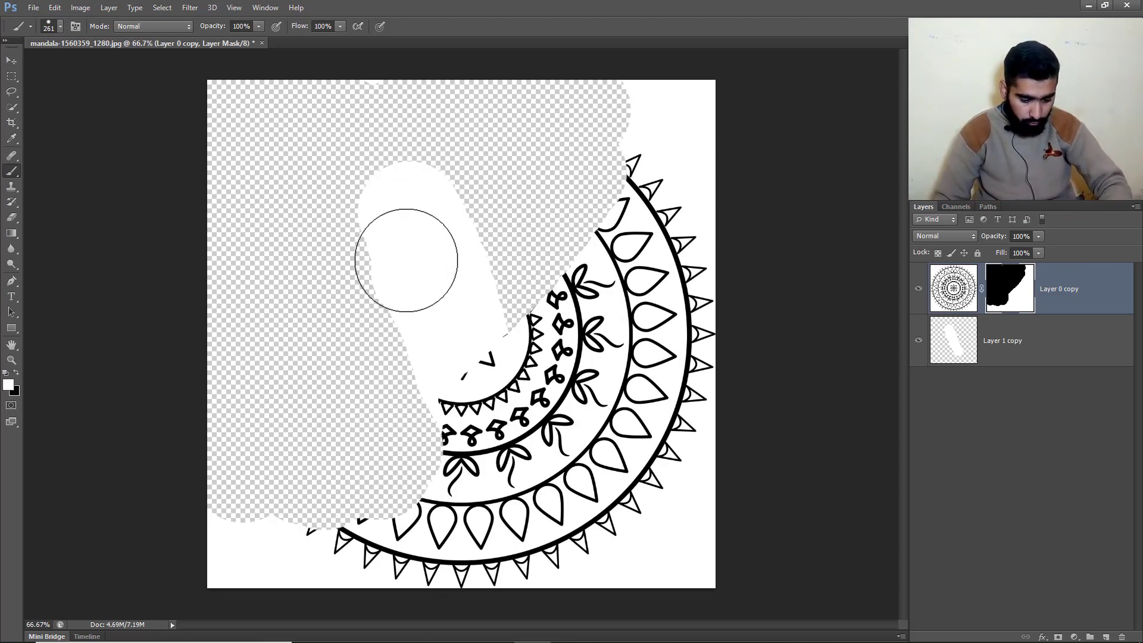
mouse_move(403, 250)
mouse_down()
mouse_move(383, 454)
mouse_move(446, 102)
mouse_move(372, 64)
mouse_move(309, 280)
mouse_move(273, 485)
mouse_move(380, 495)
mouse_move(423, 483)
mouse_up()
drag(606, 83, 569, 171)
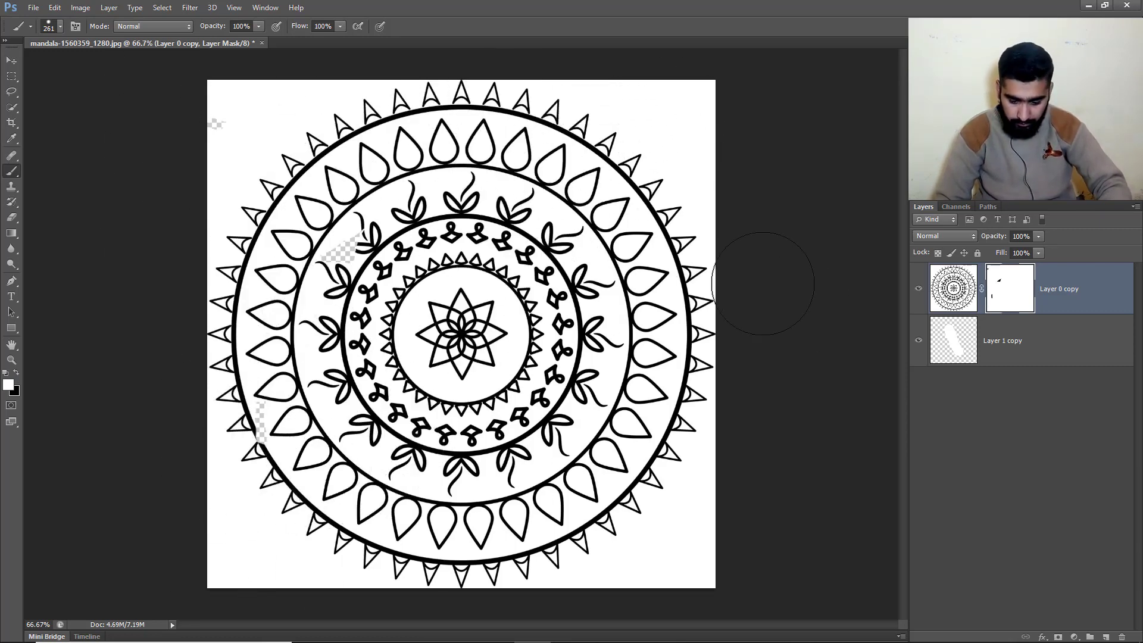
Examine the available layer effects and the properties of the mask on Layer 0 copy.
click(1041, 637)
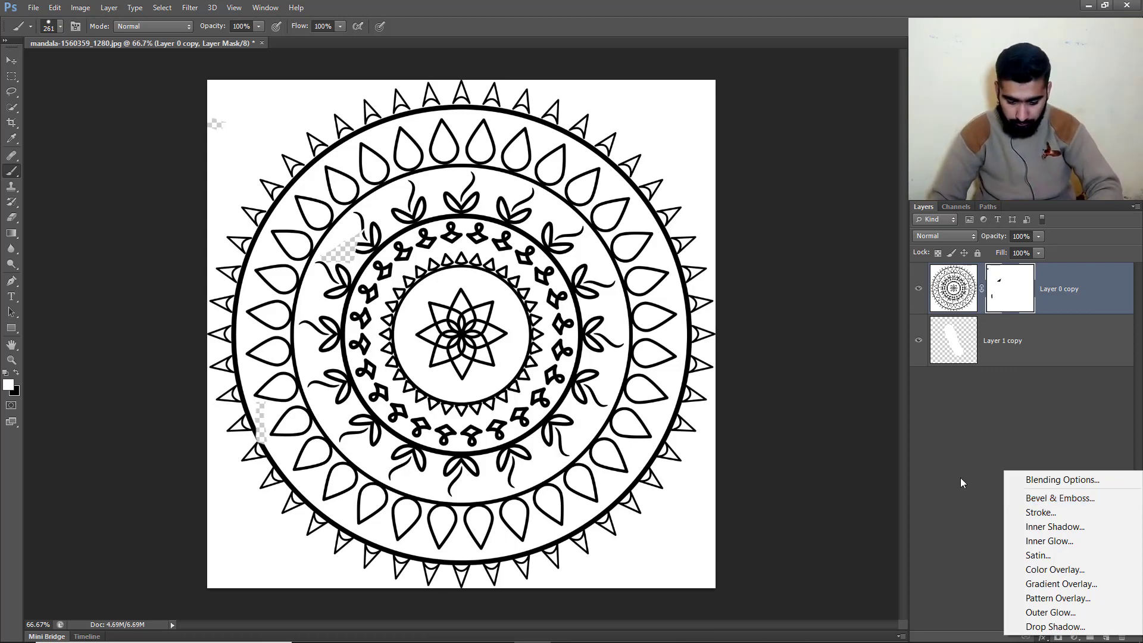
click(957, 442)
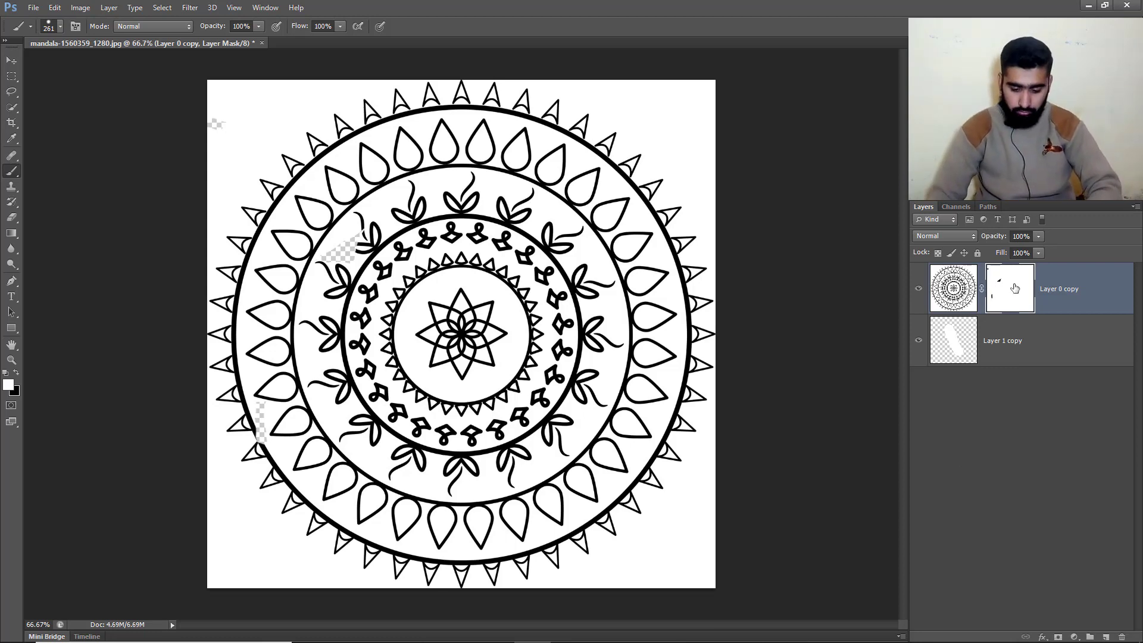
double_click(1015, 289)
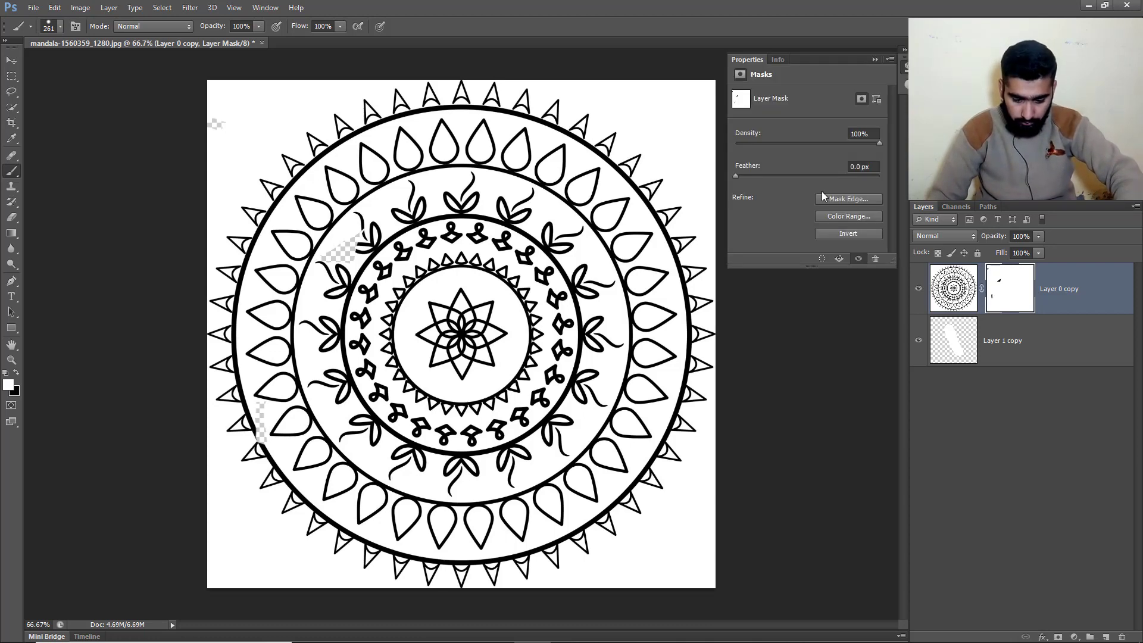
click(874, 60)
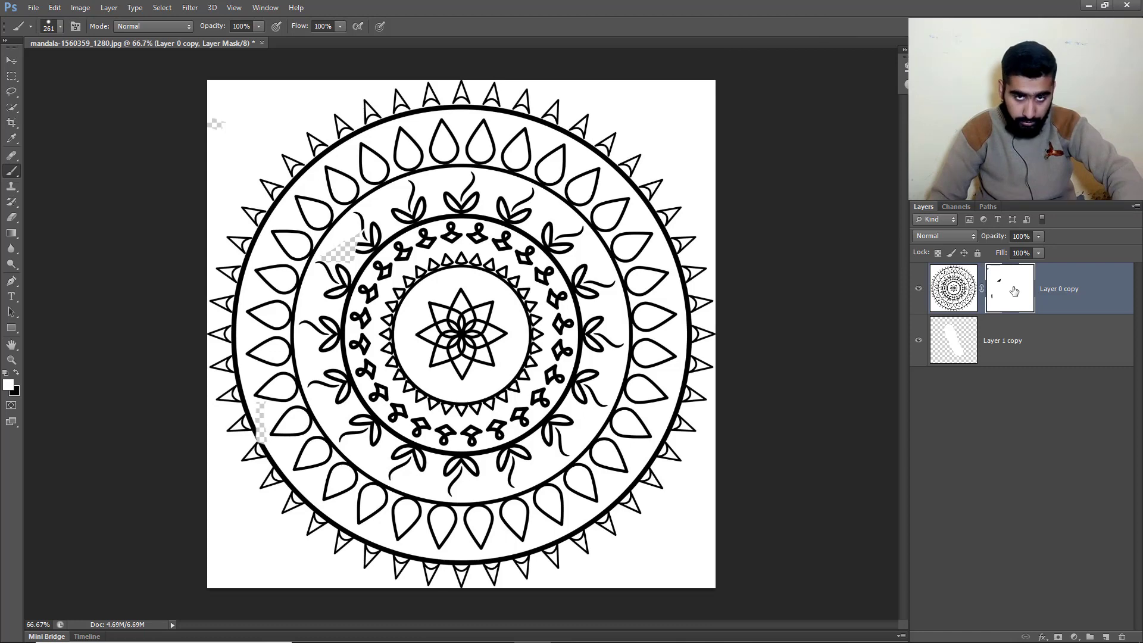